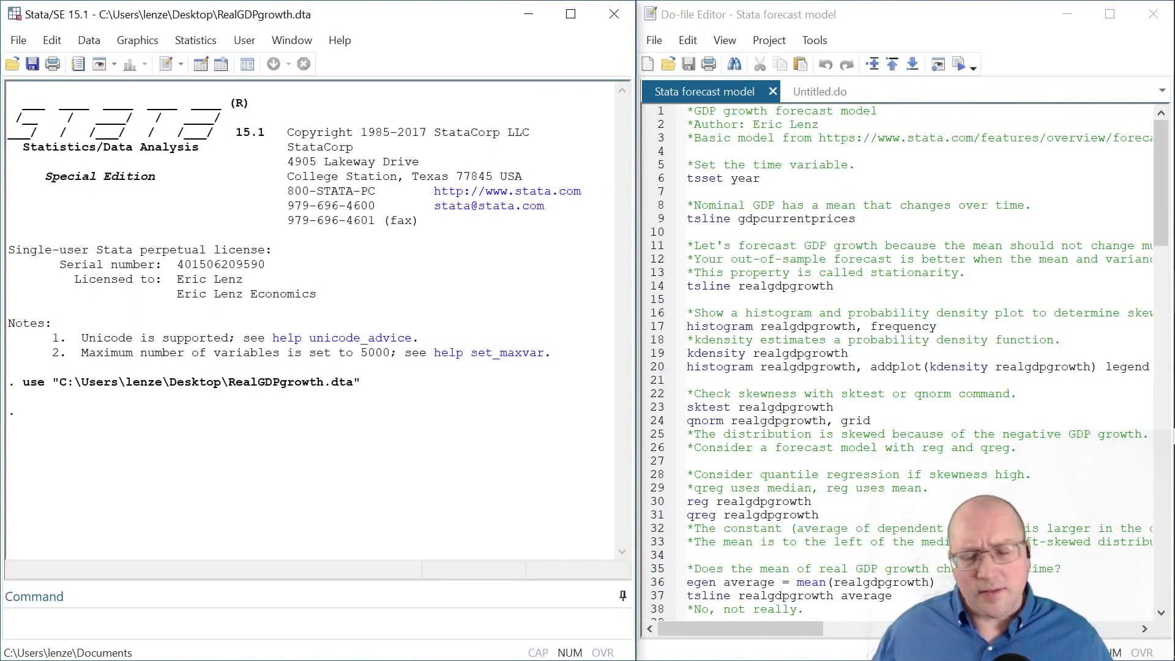
Declare year as the time variable by running the do-file's tsset year line
drag(687, 178, 759, 179)
key(ctrl+d)
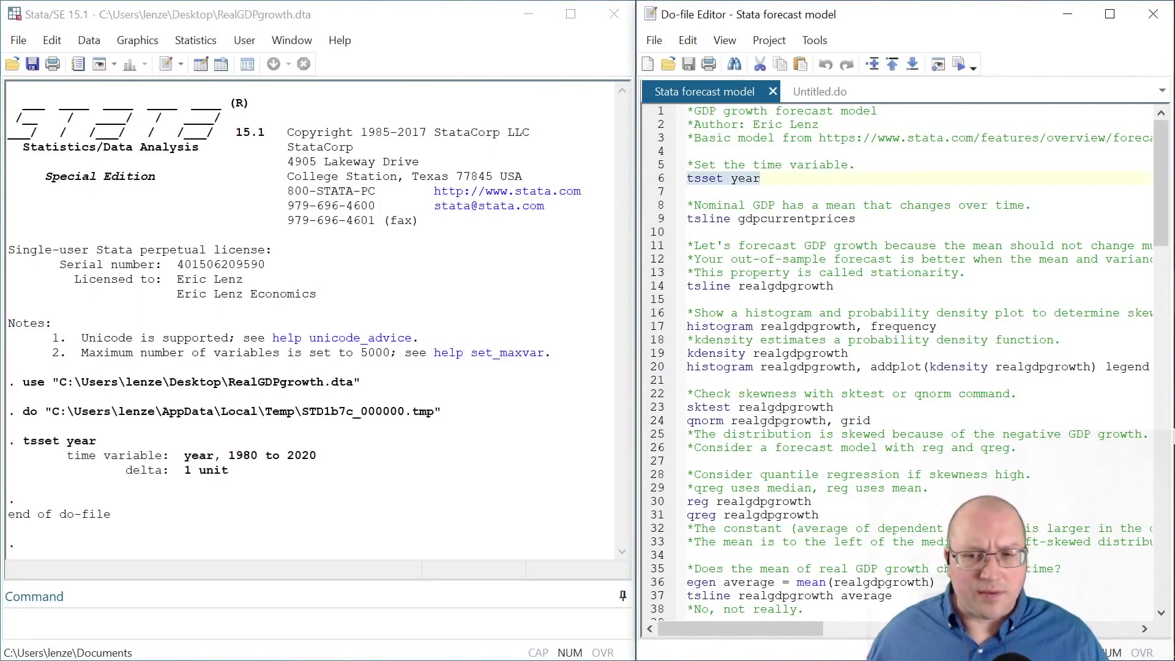
Browse the dataset and examine the year, real GDP growth, GDP current prices and world GDP growth columns, closing the data view when finished
key(ctrl+8)
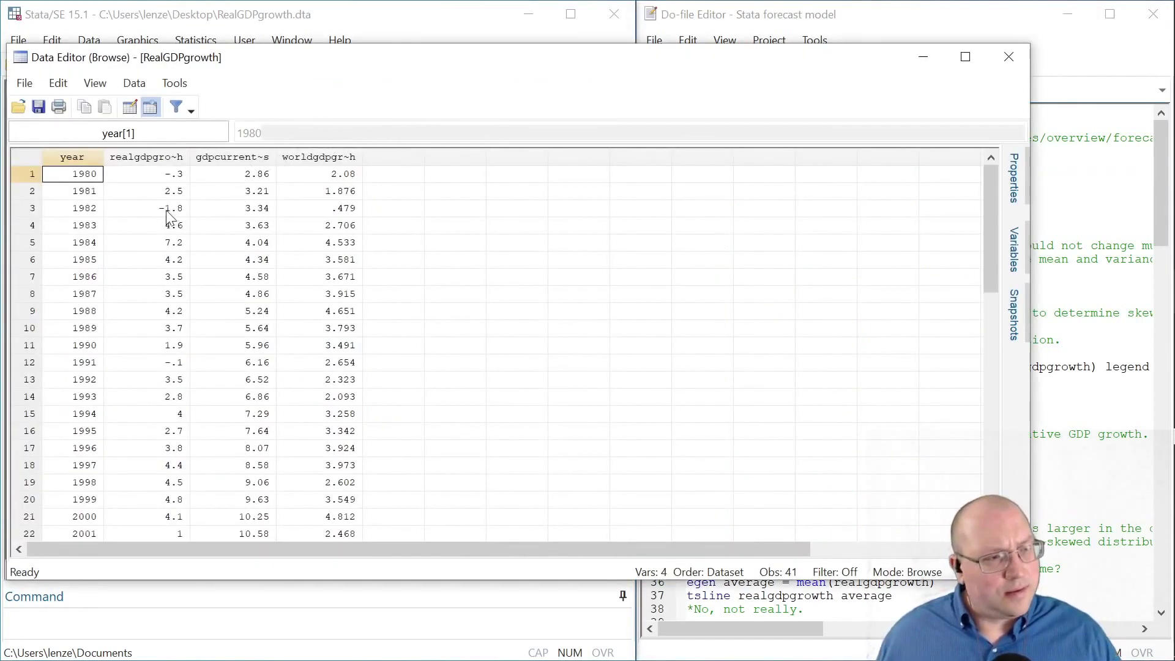
click(74, 156)
click(156, 158)
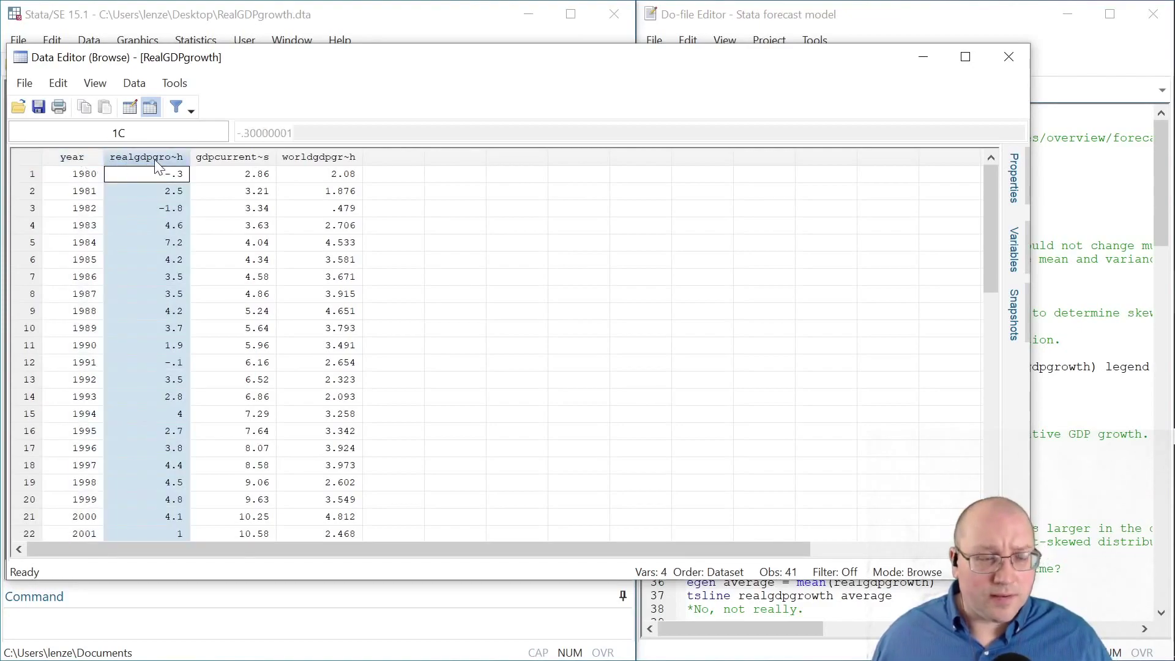
click(241, 158)
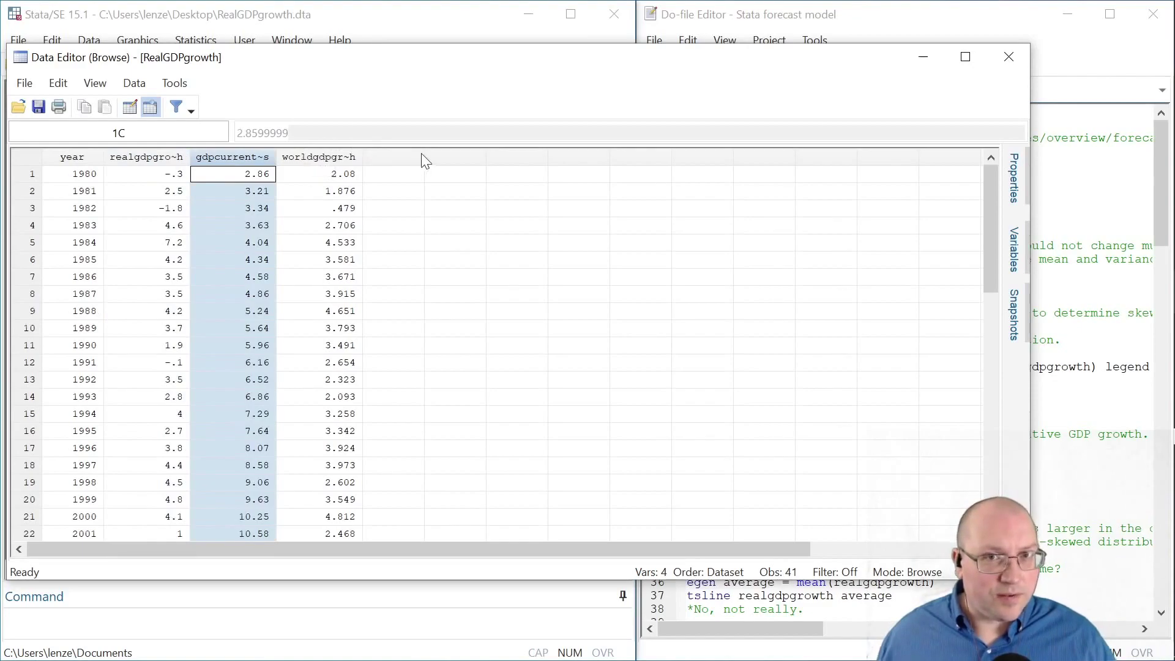
click(344, 157)
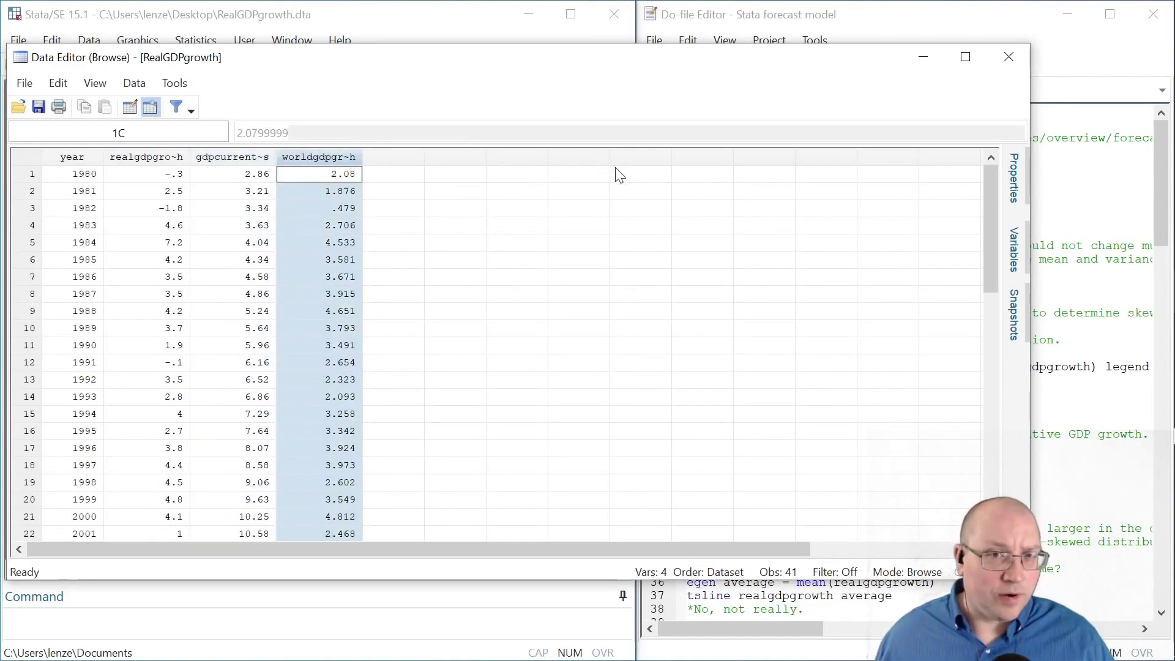
key(alt+F4)
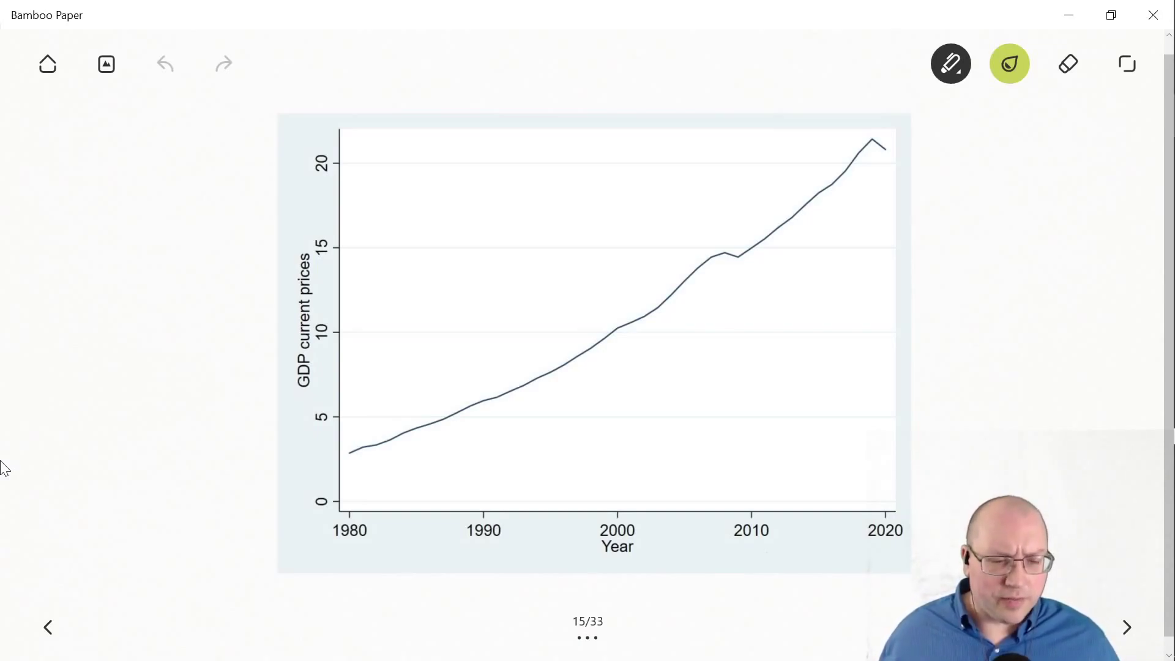
In Bamboo Paper, draw three dashed forecast paths fanning out from the 2020 end of the GDP current prices curve
drag(886, 148, 957, 97)
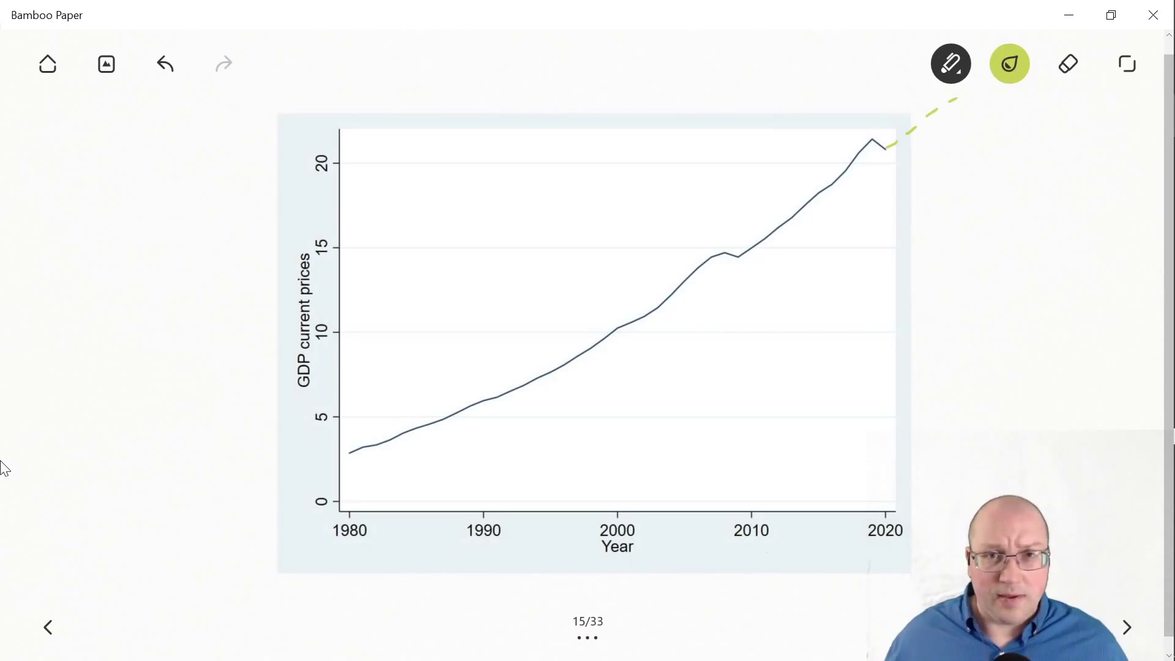
drag(886, 149, 923, 170)
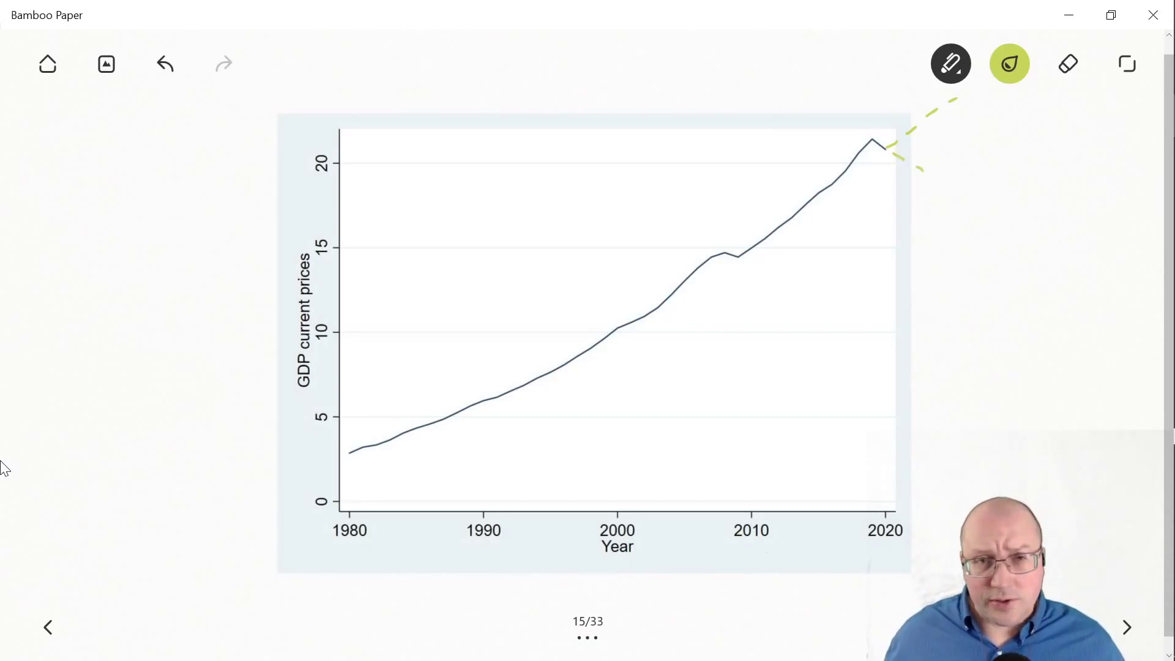
drag(887, 147, 995, 143)
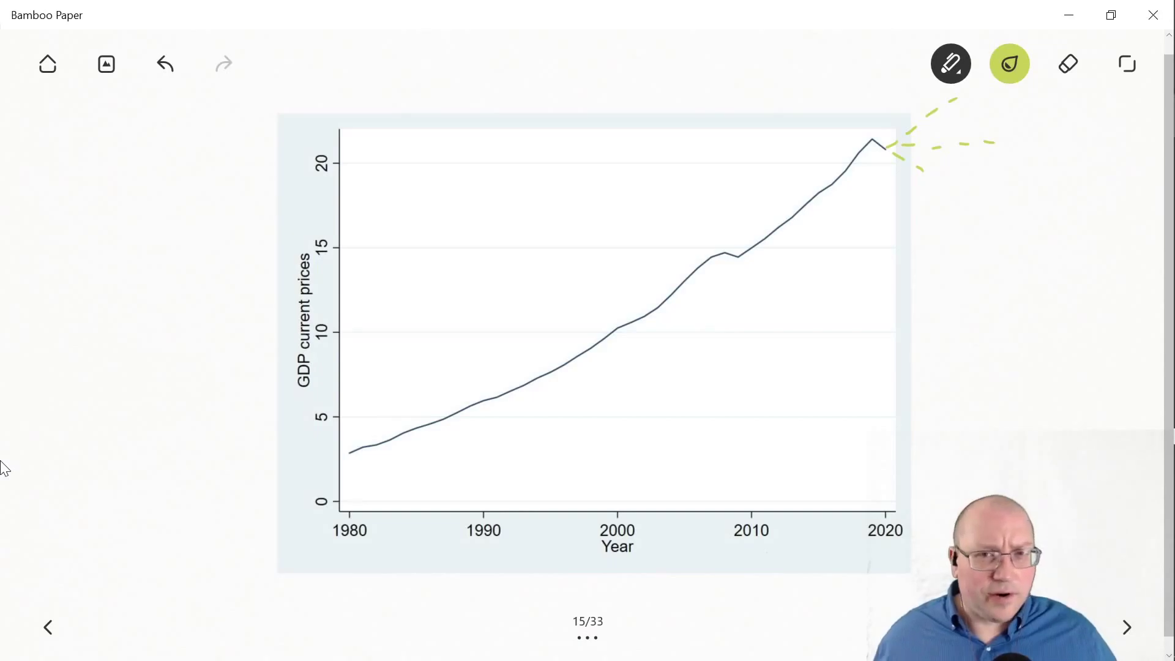
Mark the GDP curve at 2000 and extend a horizontal dashed line from it past 2020, labelled "mean"
click(615, 330)
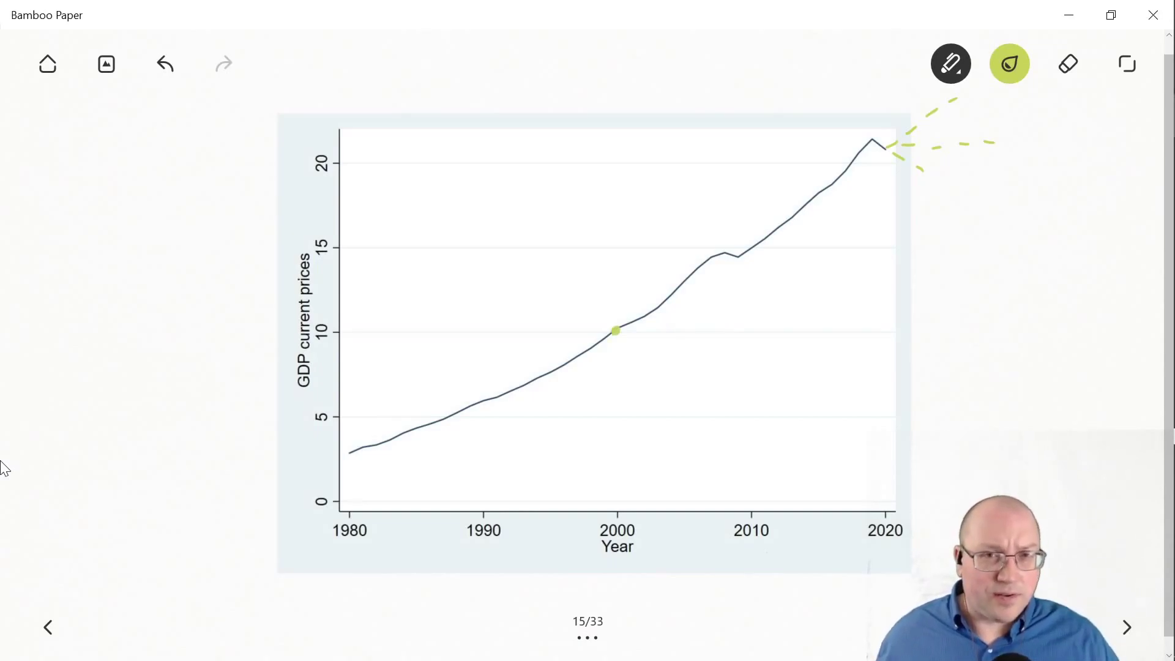
drag(652, 330, 896, 332)
drag(925, 340, 1016, 331)
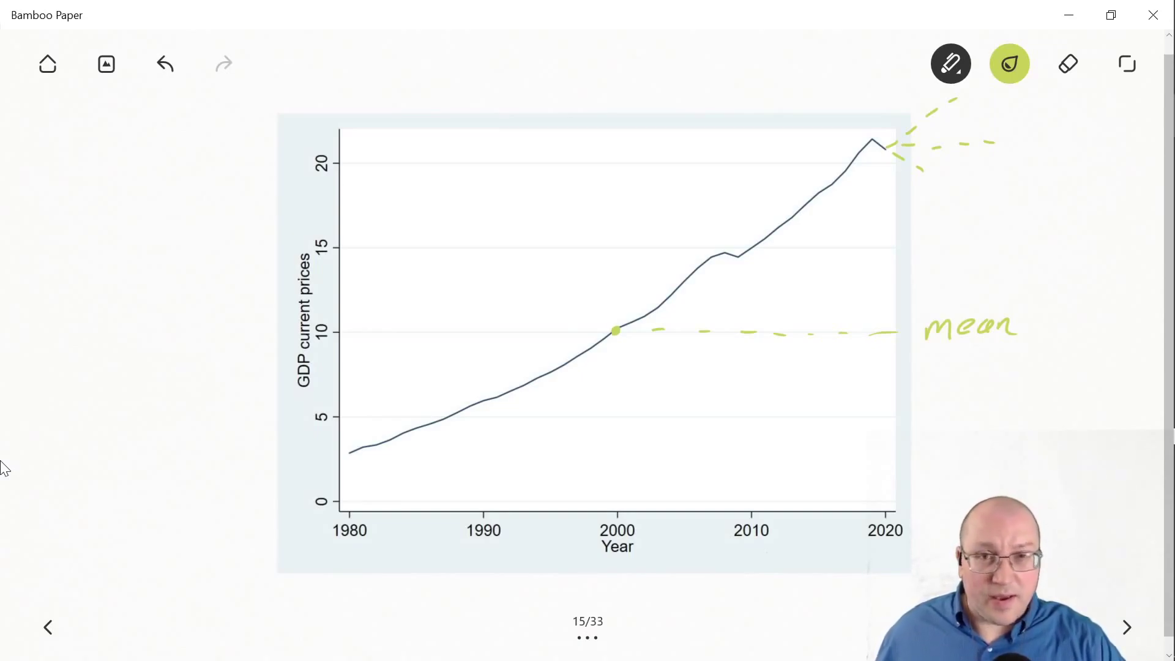
Review the next two notebook pages with the real GDP growth charts and their mean lines, and return to Stata's do-file
key(Right)
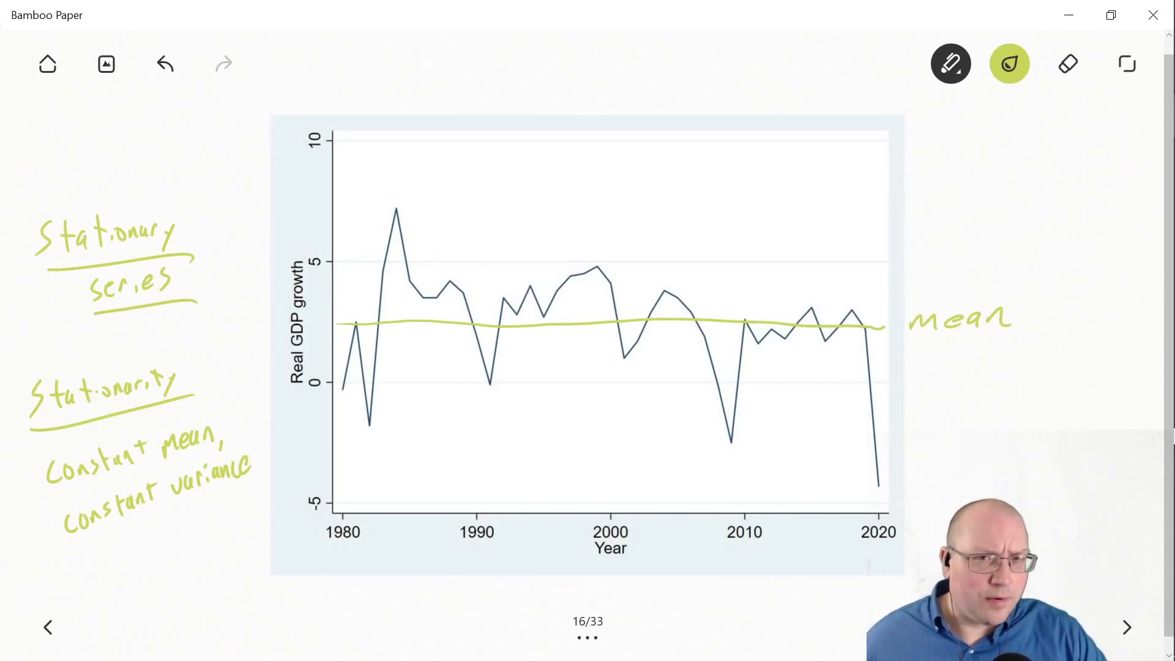
key(Right)
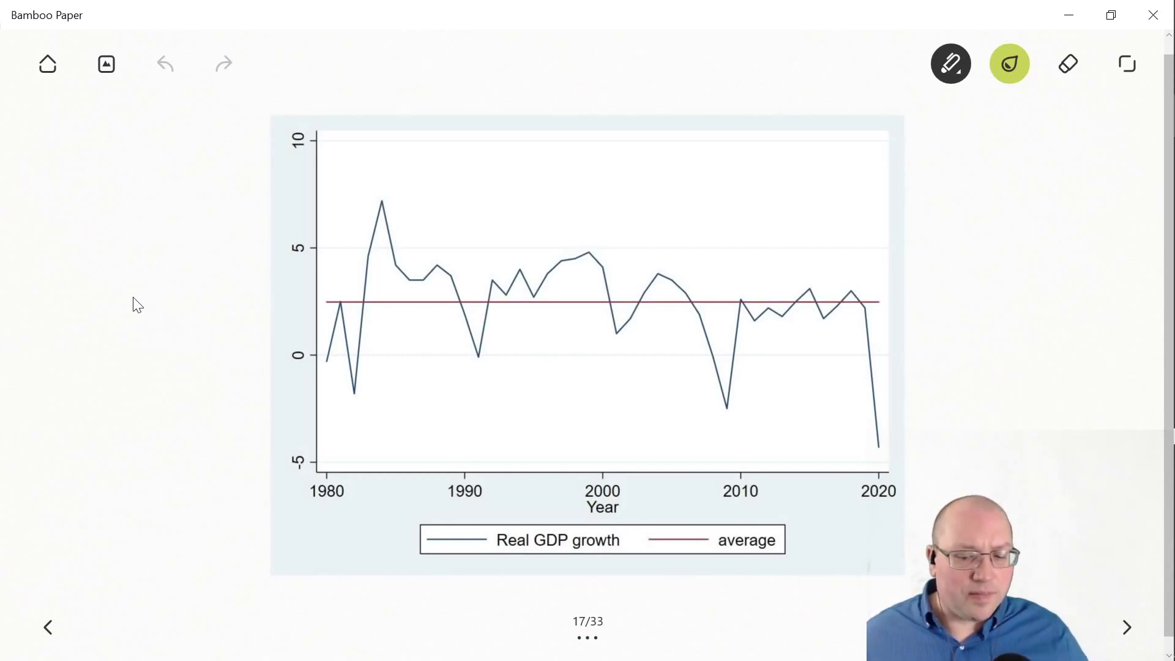
key(alt+Tab)
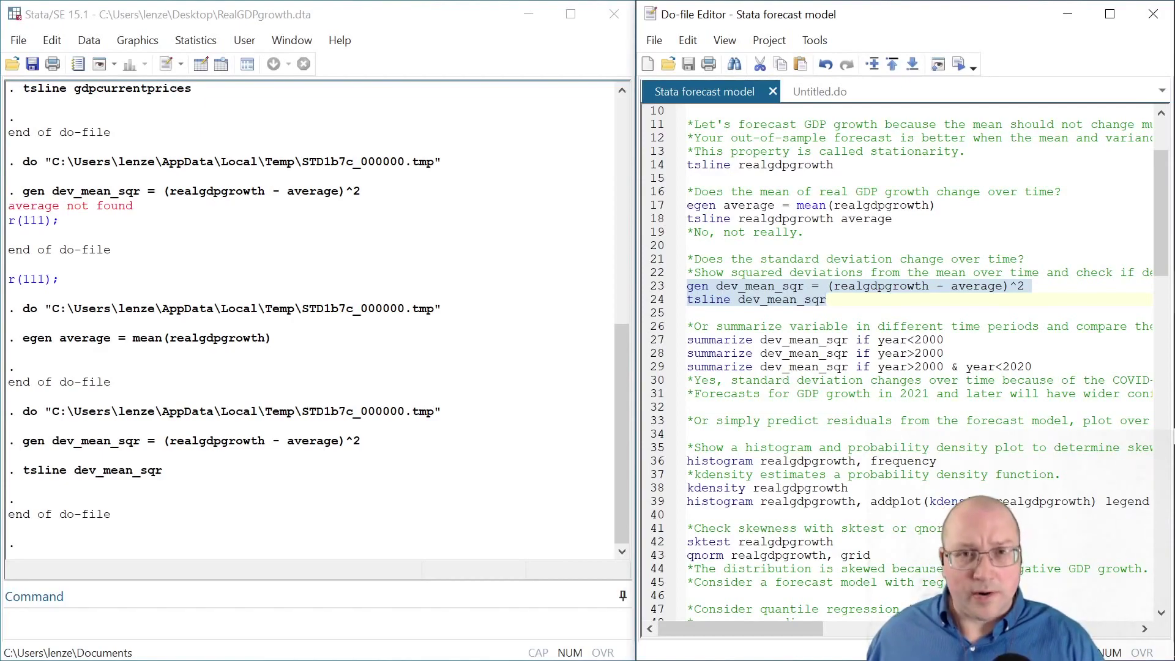
Execute the selected gen dev_mean_sqr = (realgdpgrowth - average)^2 code and plot the squared deviations with tsline dev_mean_sqr
key(ctrl+d)
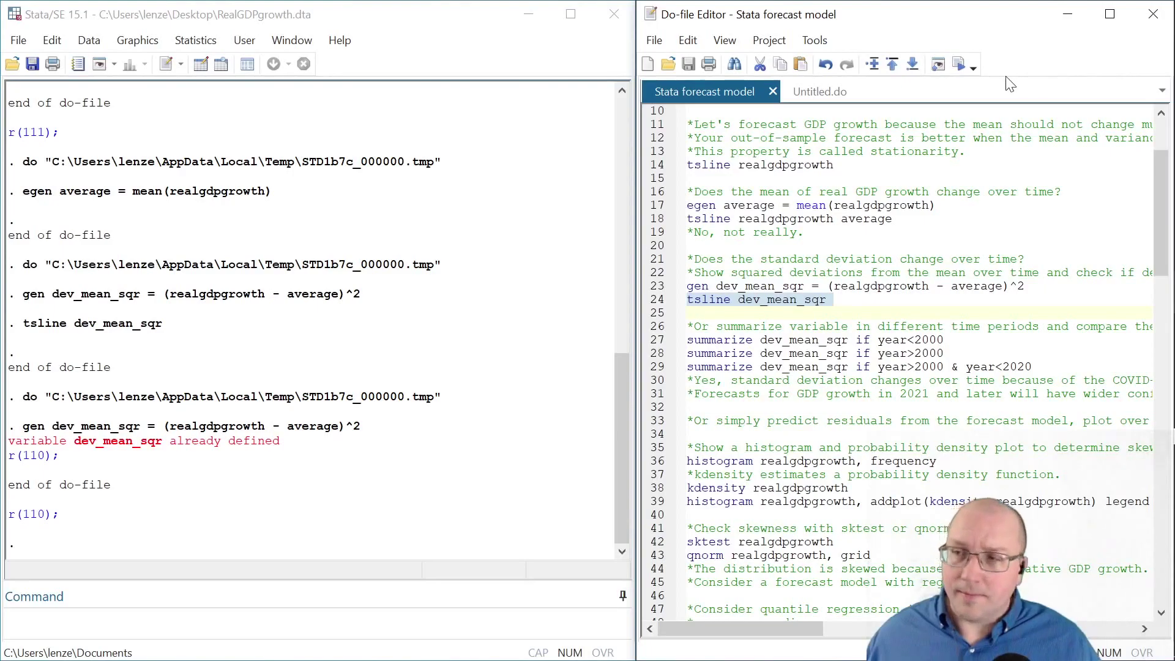
click(962, 61)
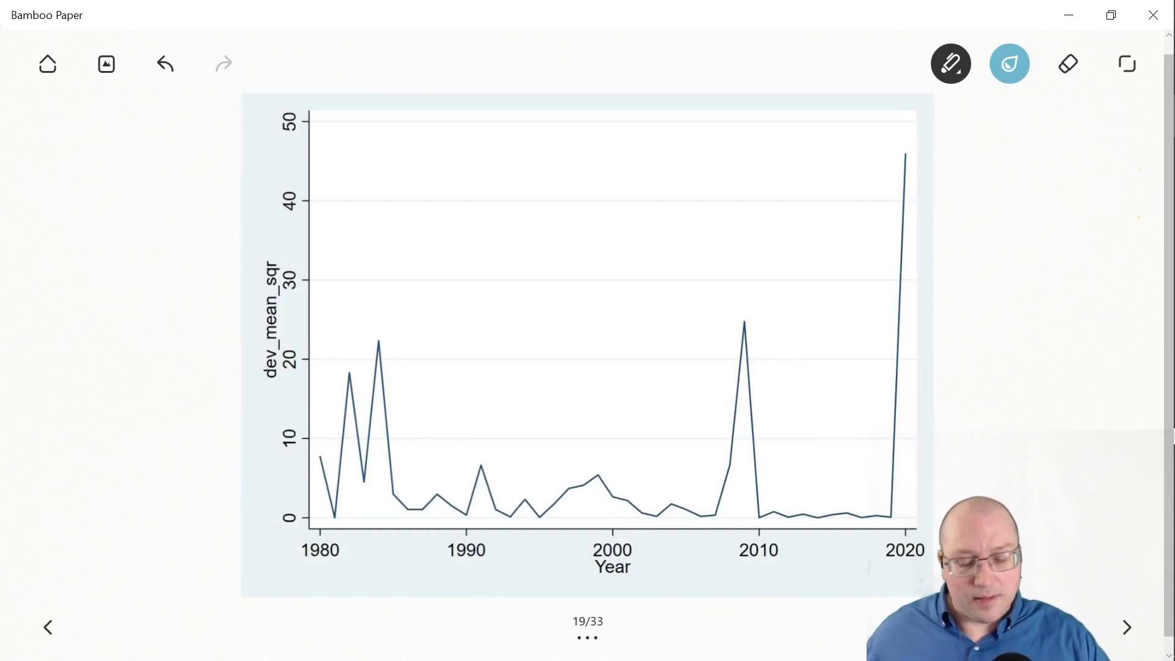
In Bamboo Paper, mark the periods 1980 to about 1986 and about 1986 to 2007 below the dev_mean_sqr chart
drag(320, 587, 407, 608)
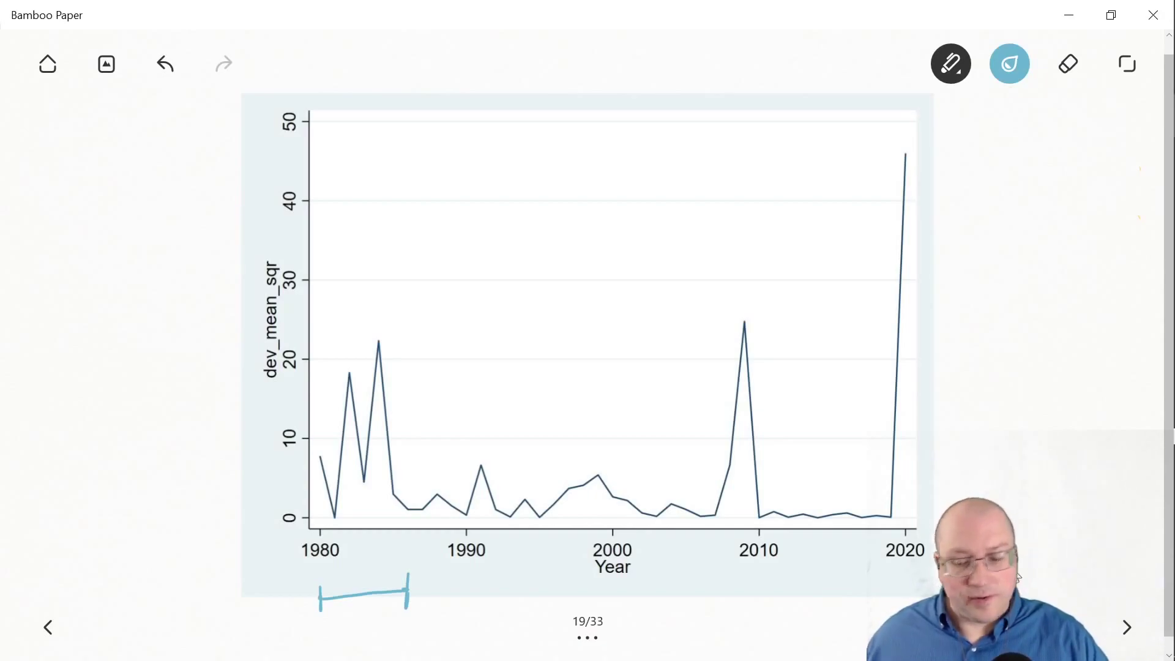
drag(405, 612, 719, 619)
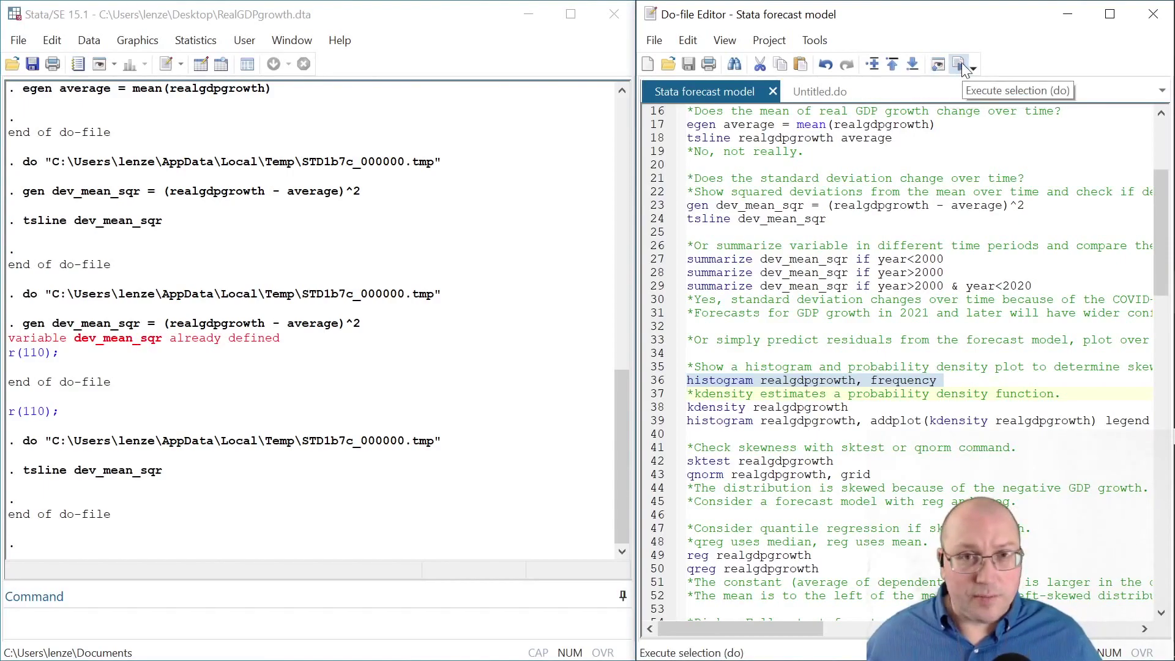
Back in Stata, plot the realgdpgrowth distribution as a frequency histogram, a kdensity curve and a histogram with the kernel density added
click(962, 67)
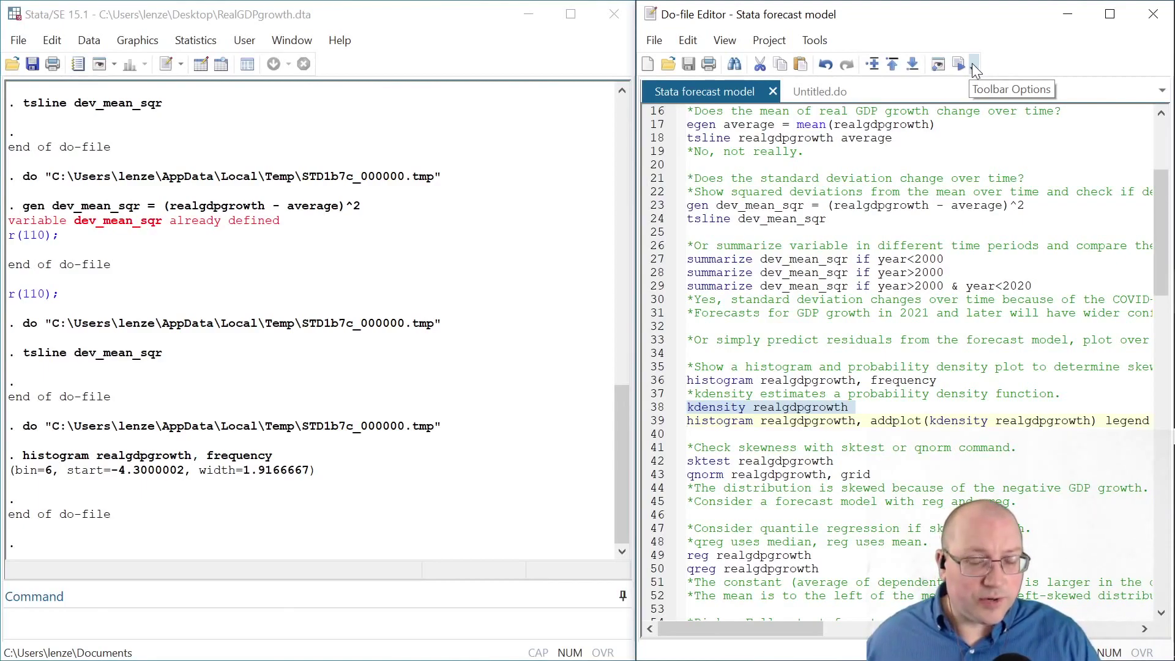
key(ctrl+d)
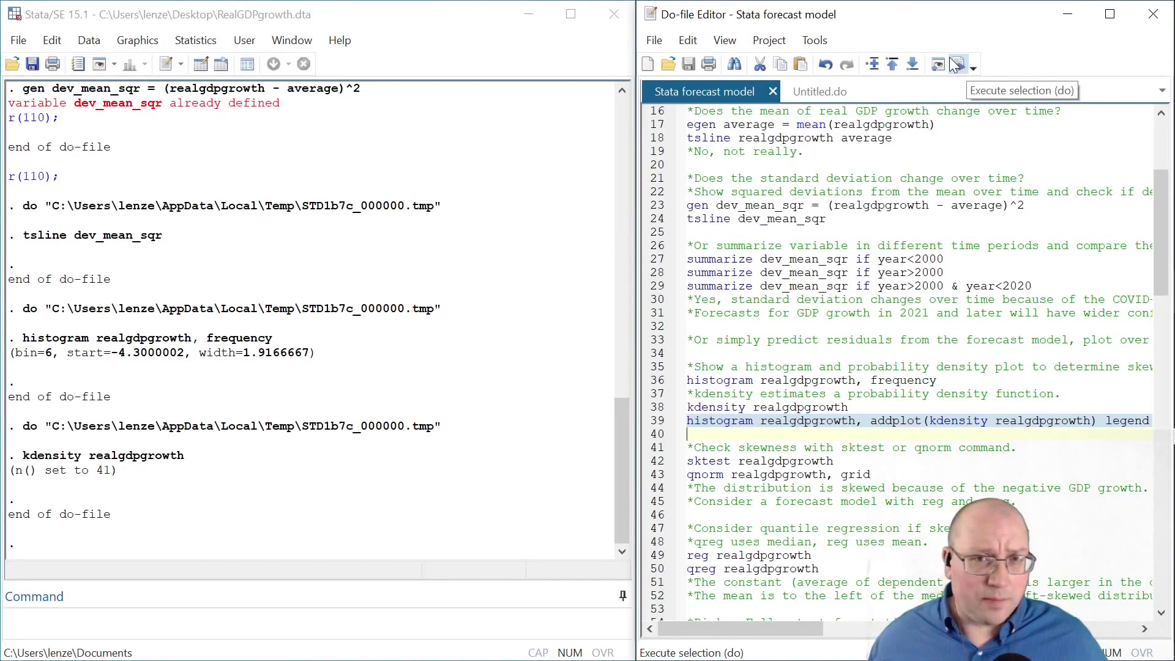
click(958, 64)
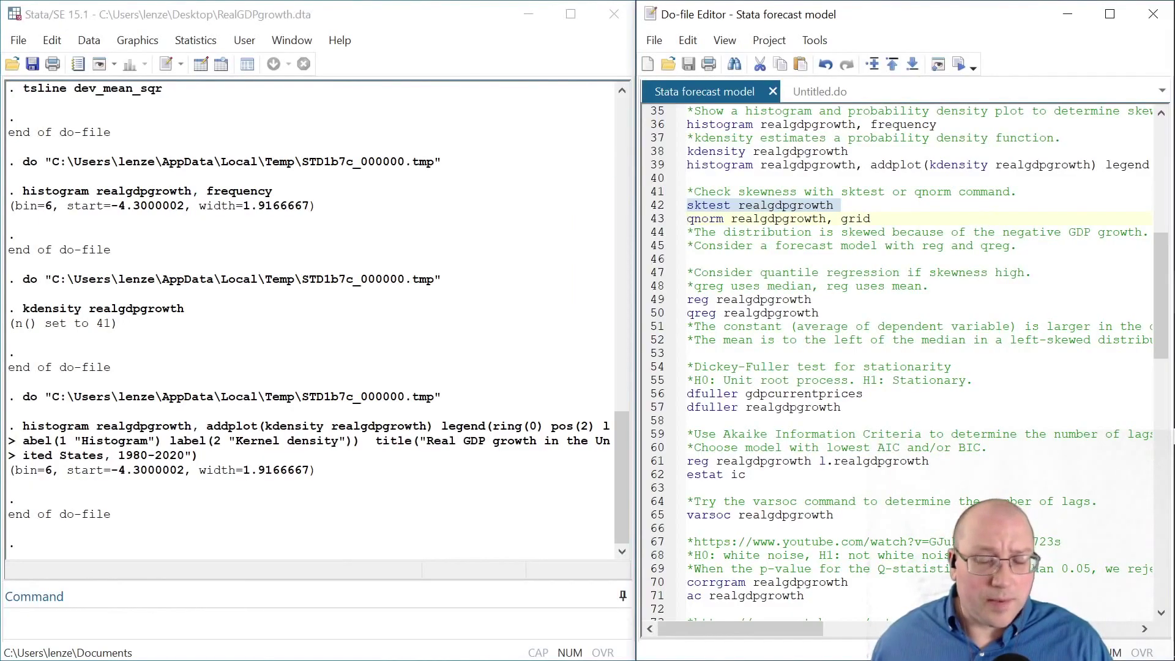
Check realgdpgrowth for skewness with sktest, repeat it with if year<2020, and run qnorm realgdpgrowth, grid
key(ctrl+d)
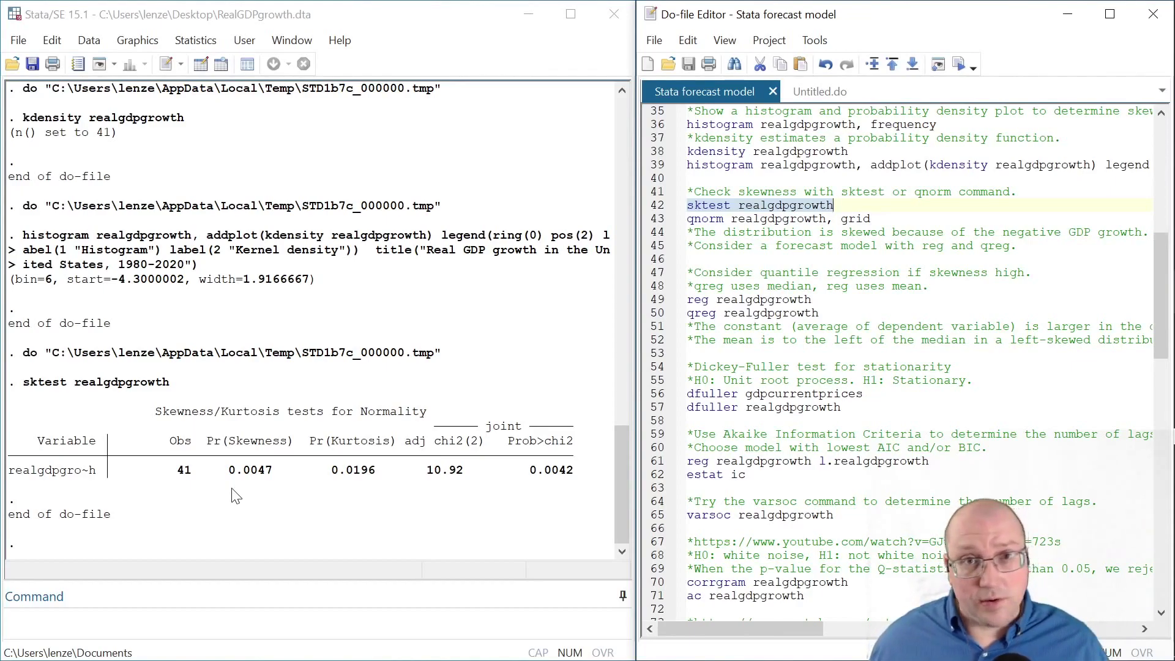
text(if year<2020)
key(ctrl+d)
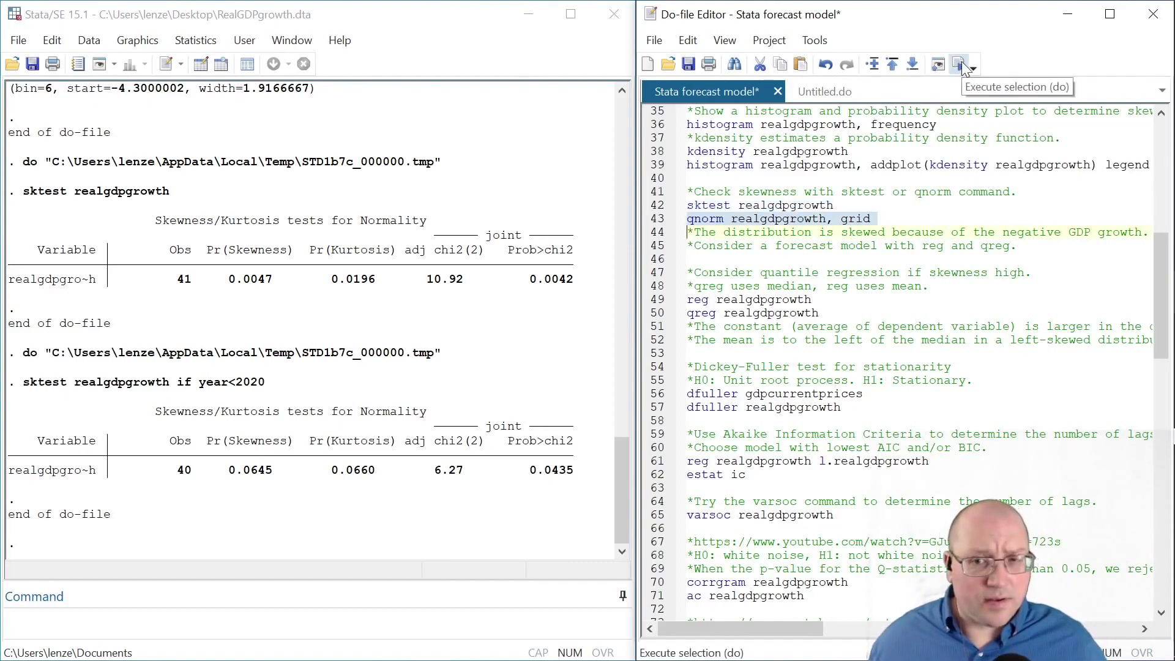
click(962, 68)
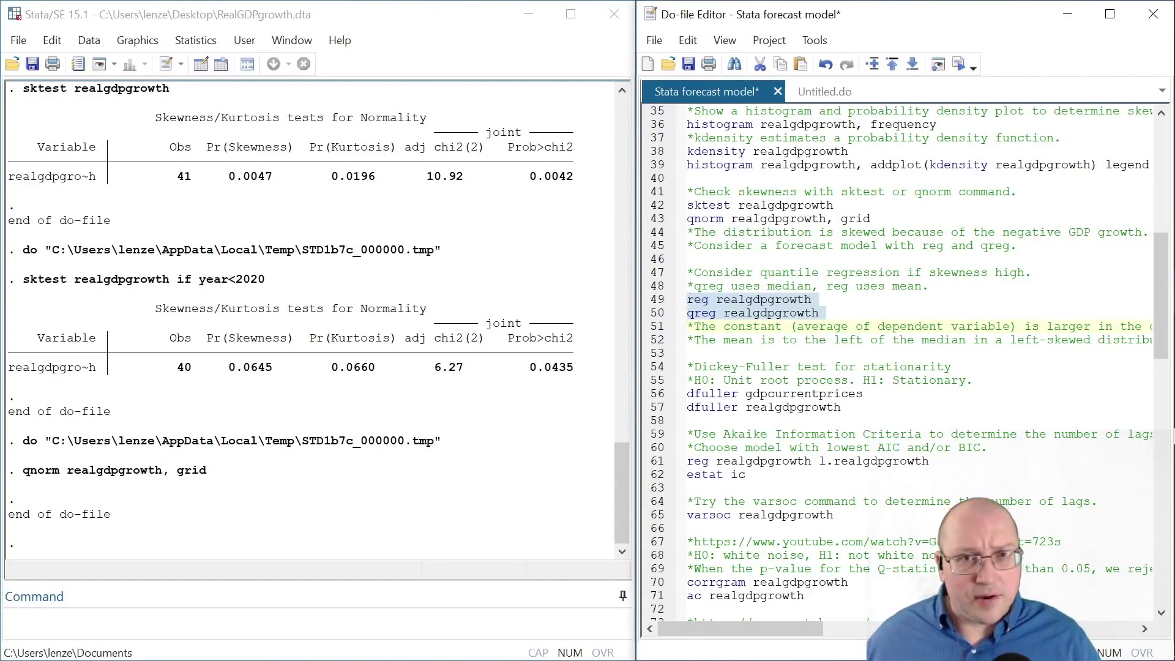
Run the mean and median regressions reg realgdpgrowth and qreg realgdpgrowth, and inspect their constants
click(959, 63)
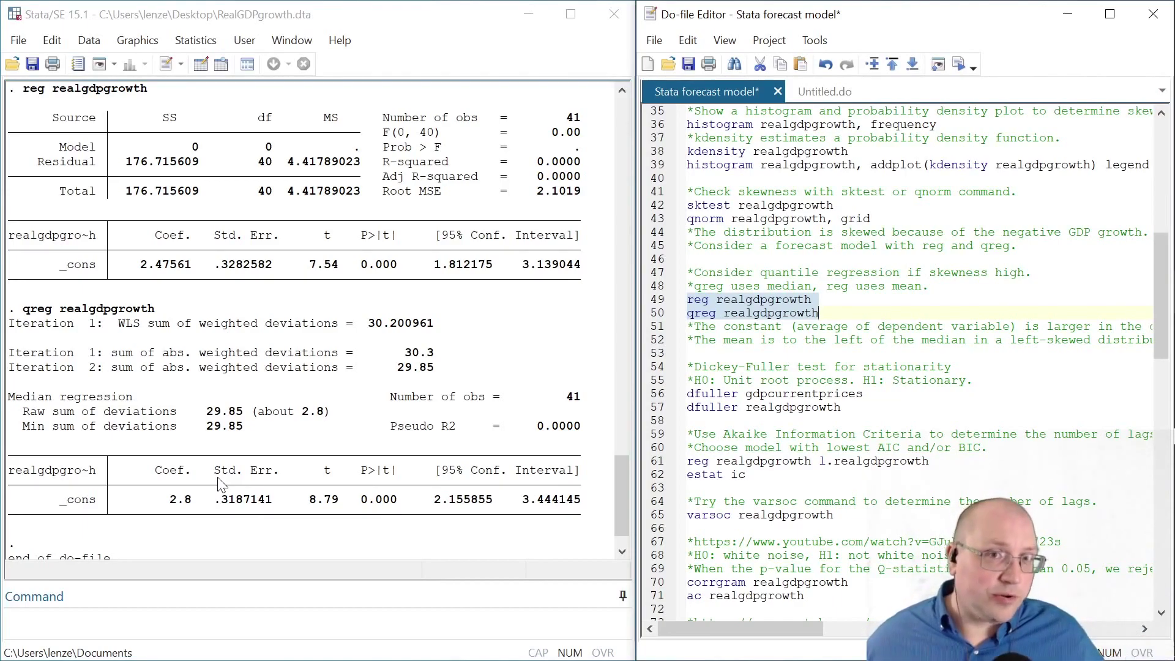
scroll(220, 483, down, 1)
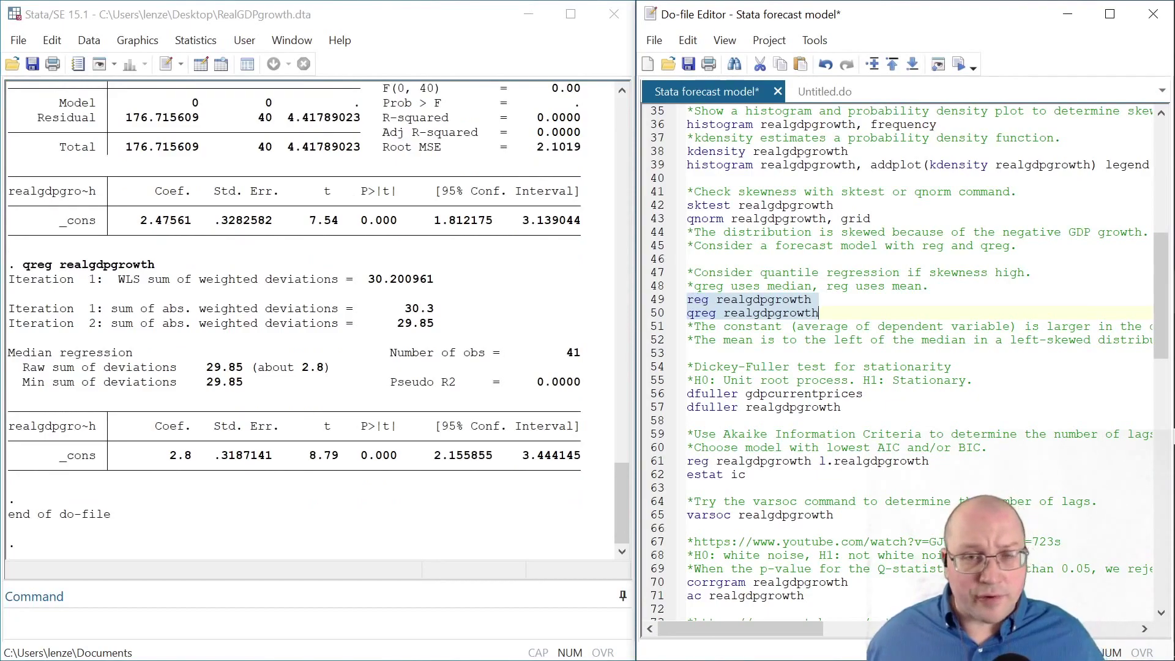
key(Up)
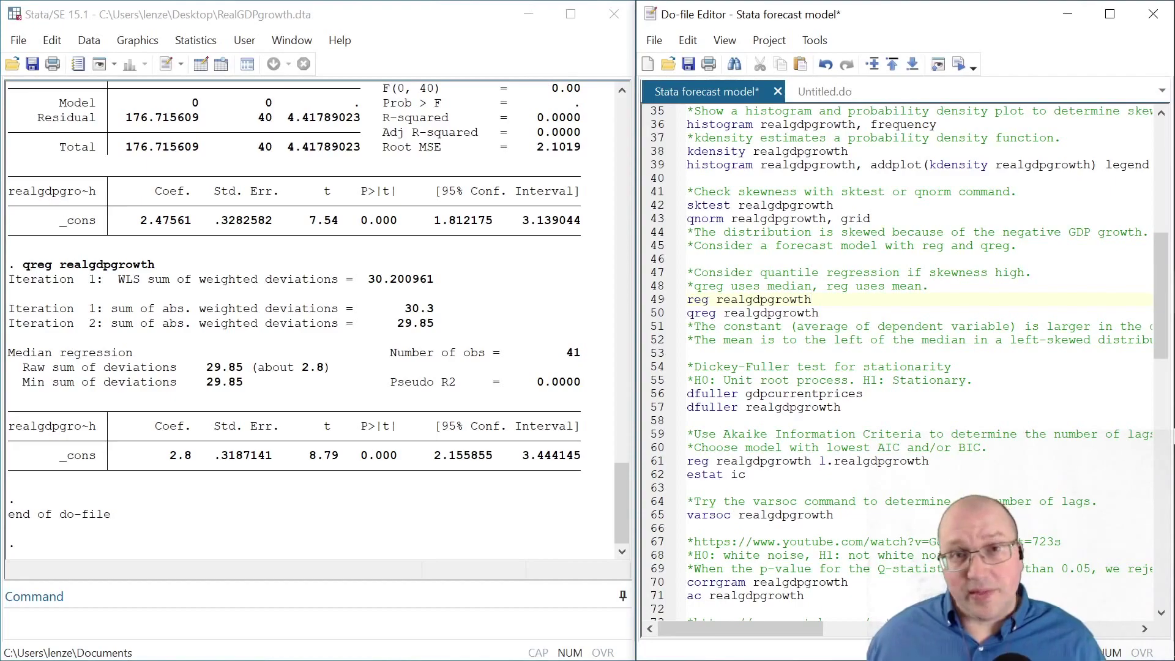
Review the Dickey-Fuller hypotheses in the do-file and run the dfuller gdpcurrentprices test
scroll(900, 361, down, 2)
click(687, 272)
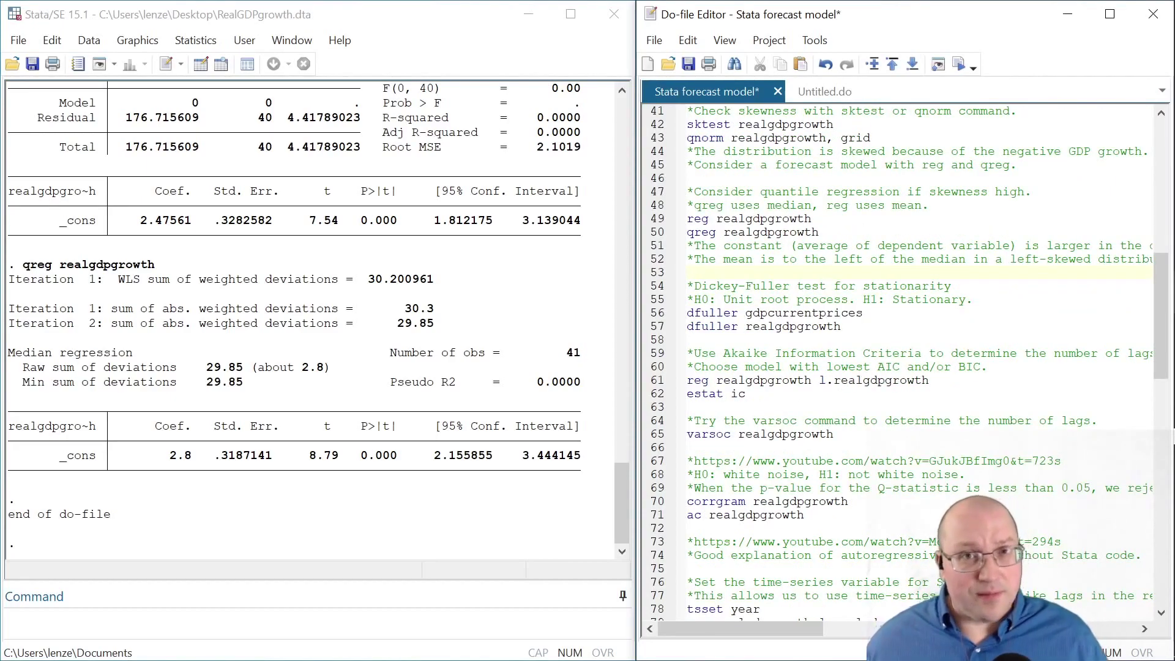
scroll(899, 361, down, 3)
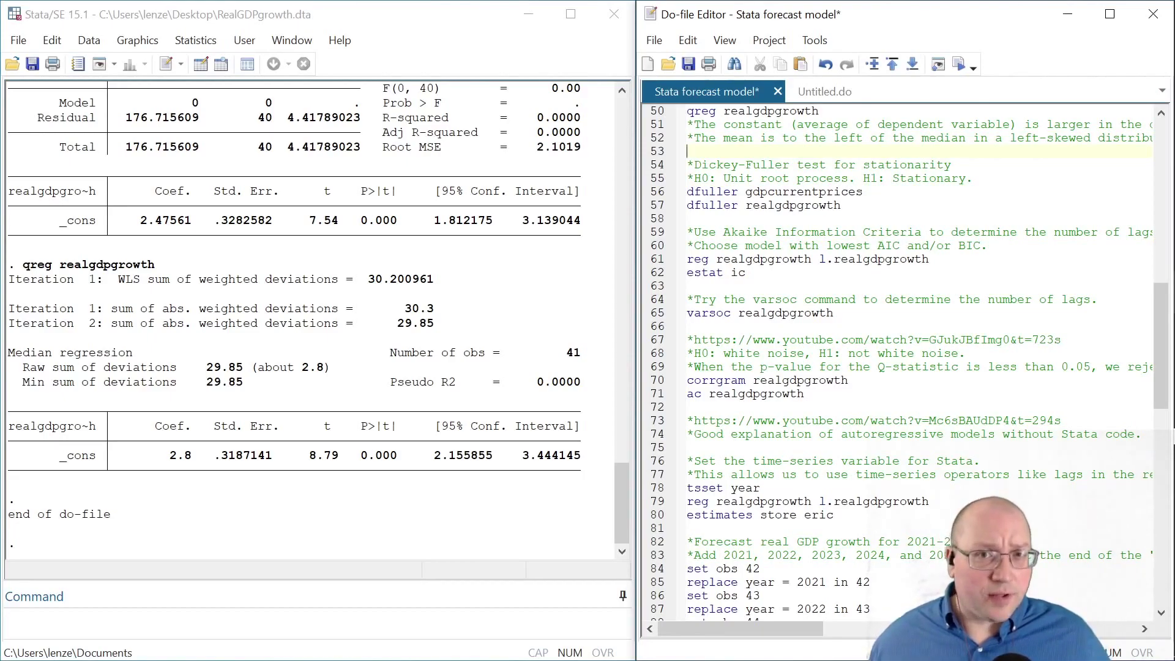
triple_click(795, 178)
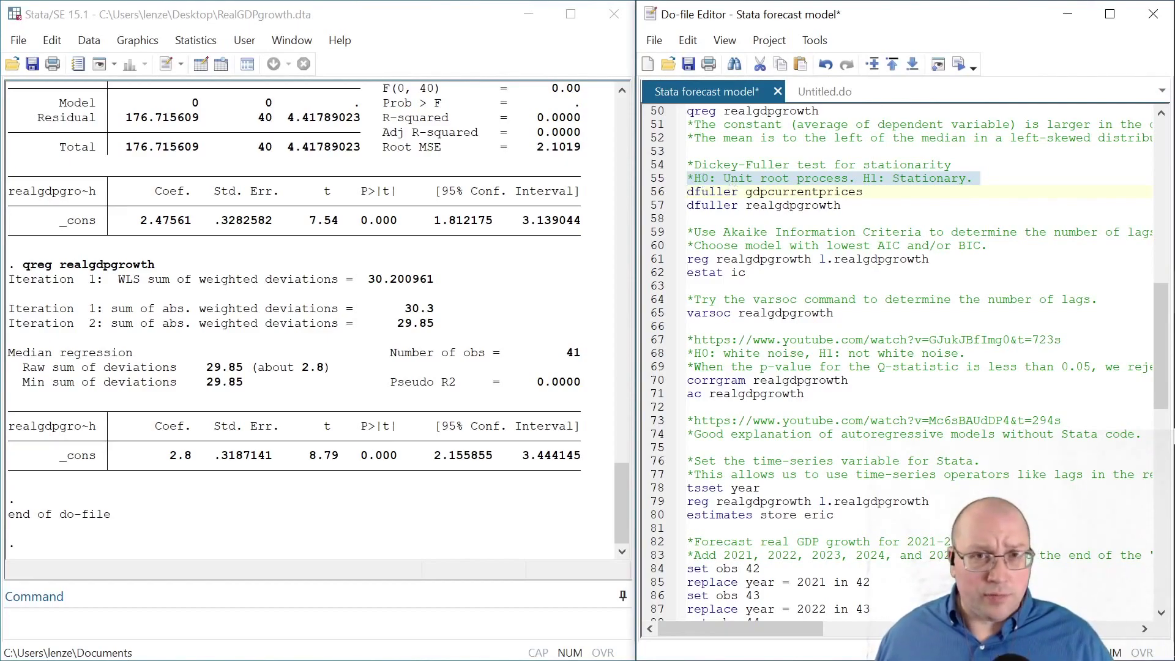
drag(855, 178, 972, 178)
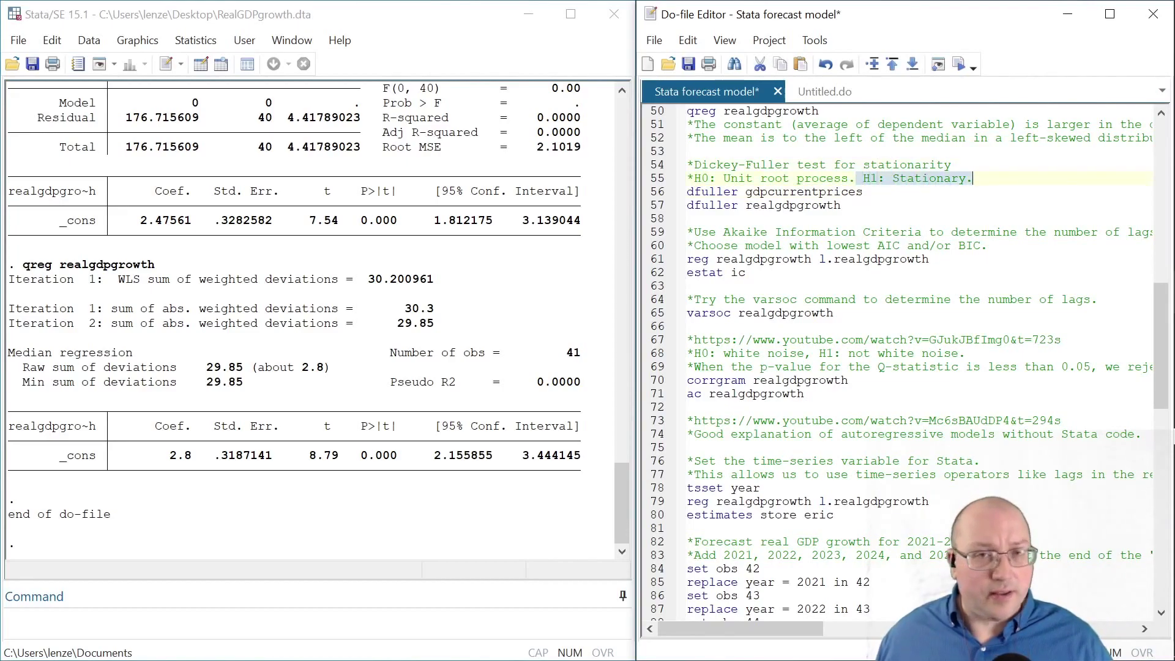
triple_click(973, 192)
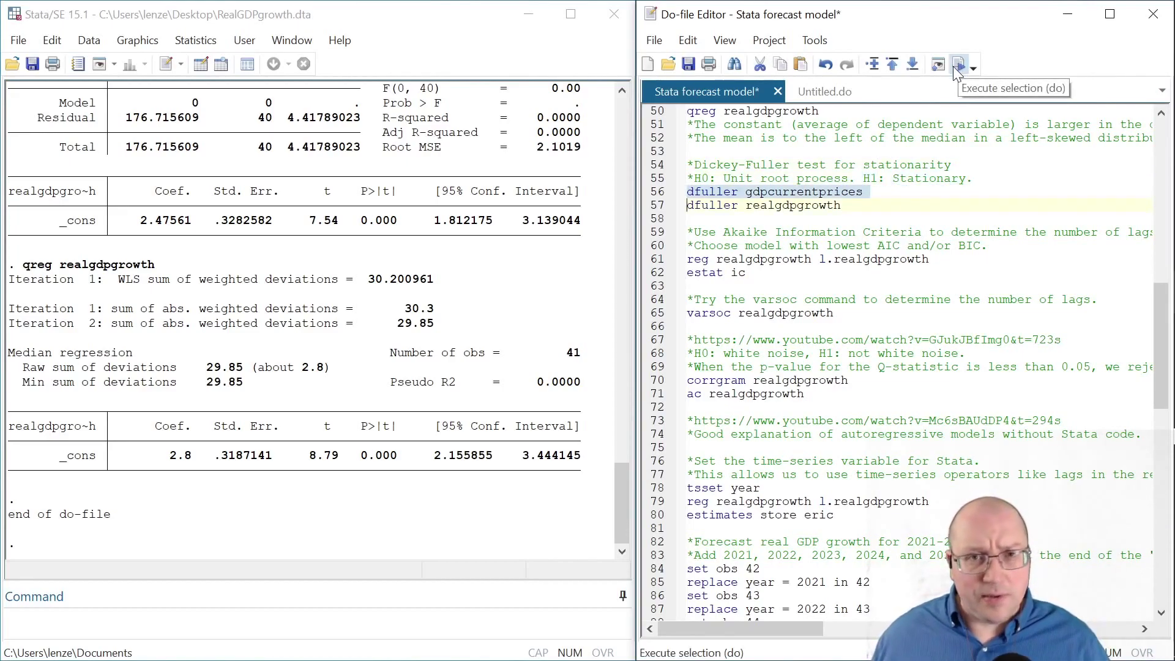
click(958, 66)
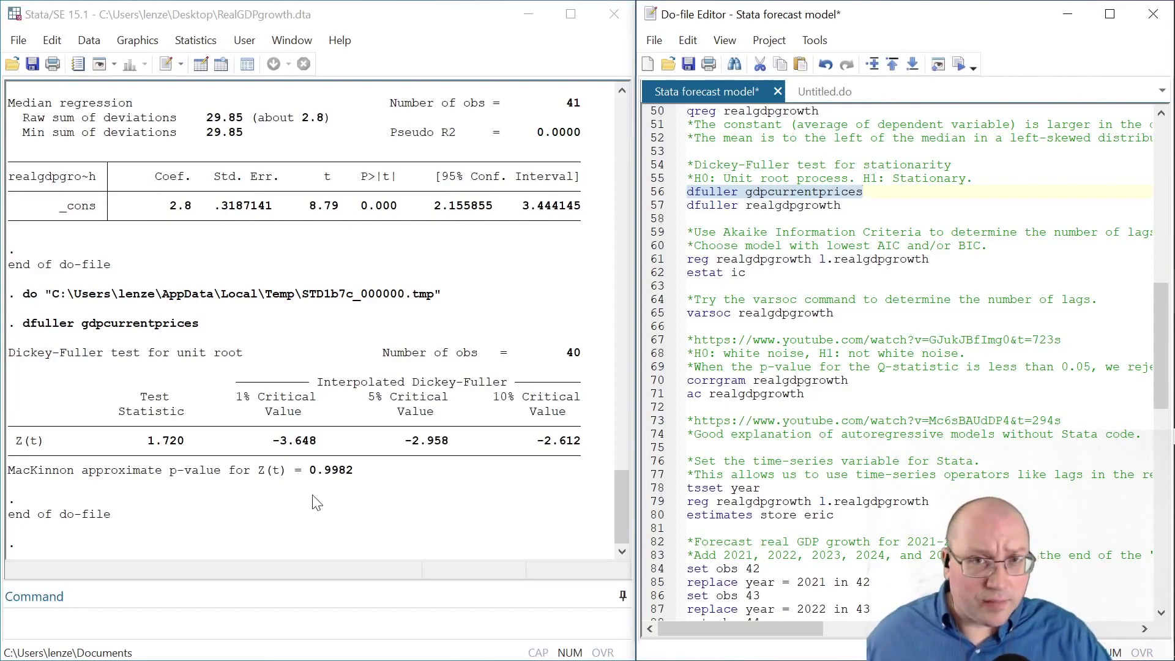
Run the Dickey-Fuller stationarity test on real GDP growth with dfuller realgdpgrowth
click(650, 205)
key(ctrl+d)
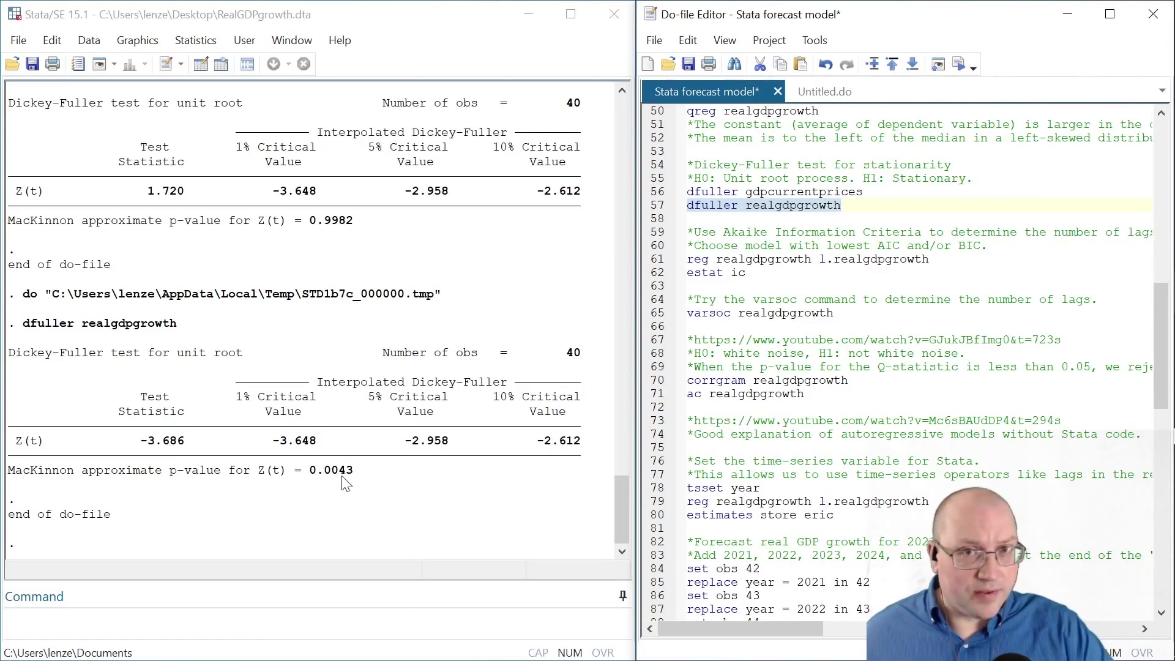
Review the do-file's information-criteria section, including the commands reg realgdpgrowth l.realgdpgrowth and estat ic
click(746, 272)
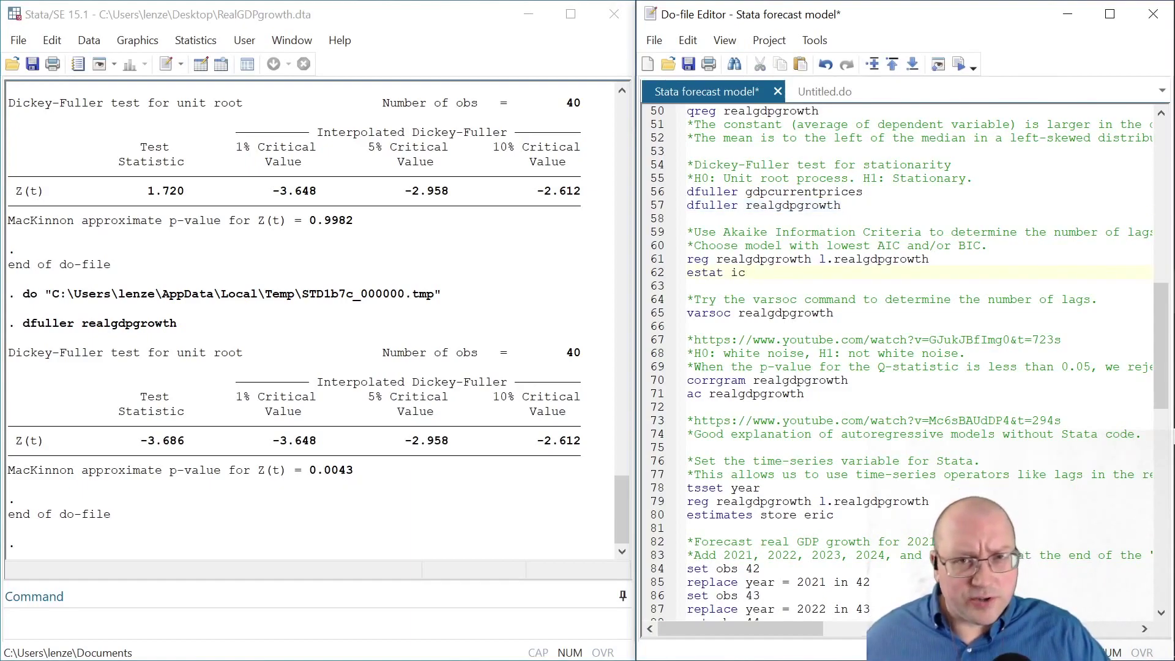
drag(679, 259, 681, 283)
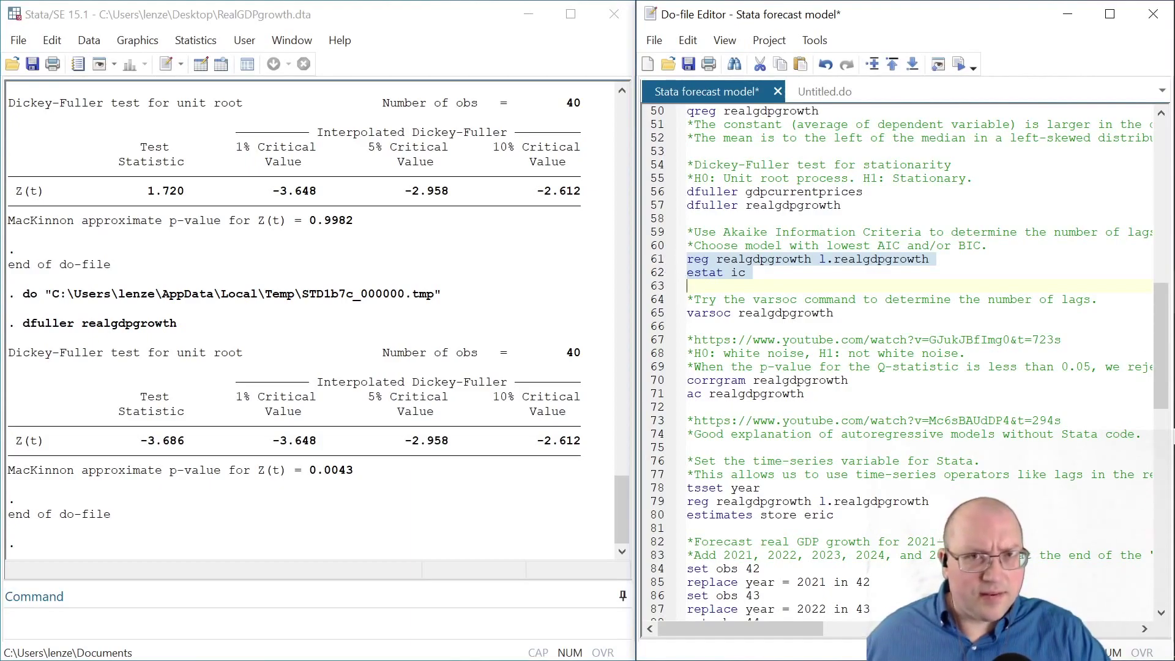
key(shift+Up)
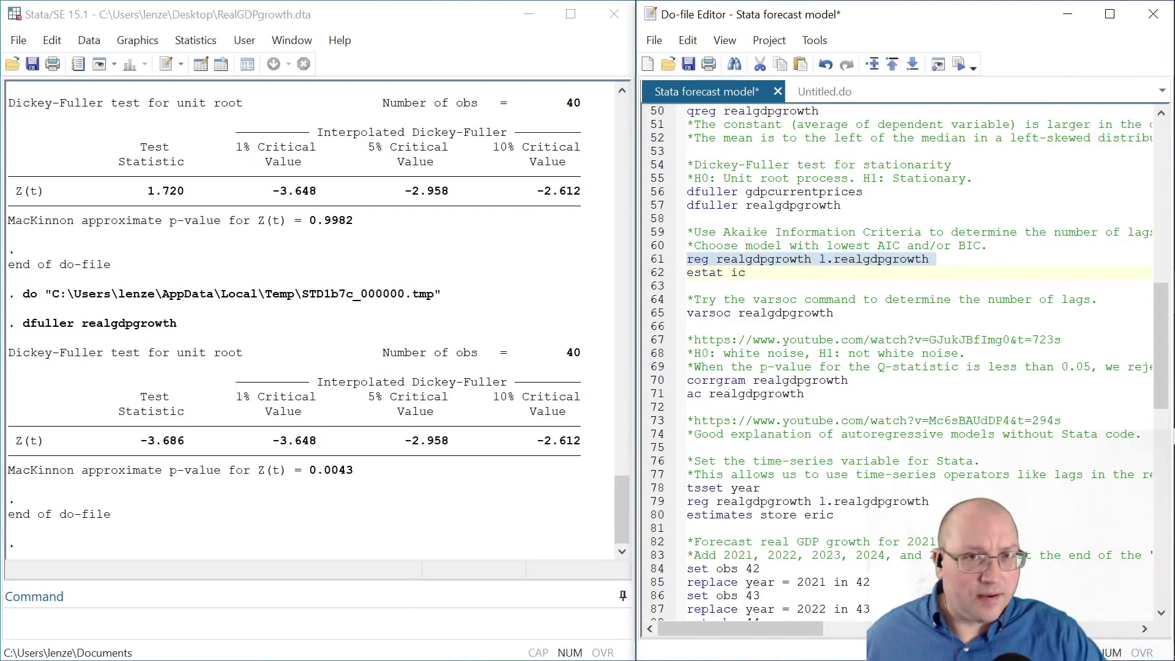
shift+click(673, 274)
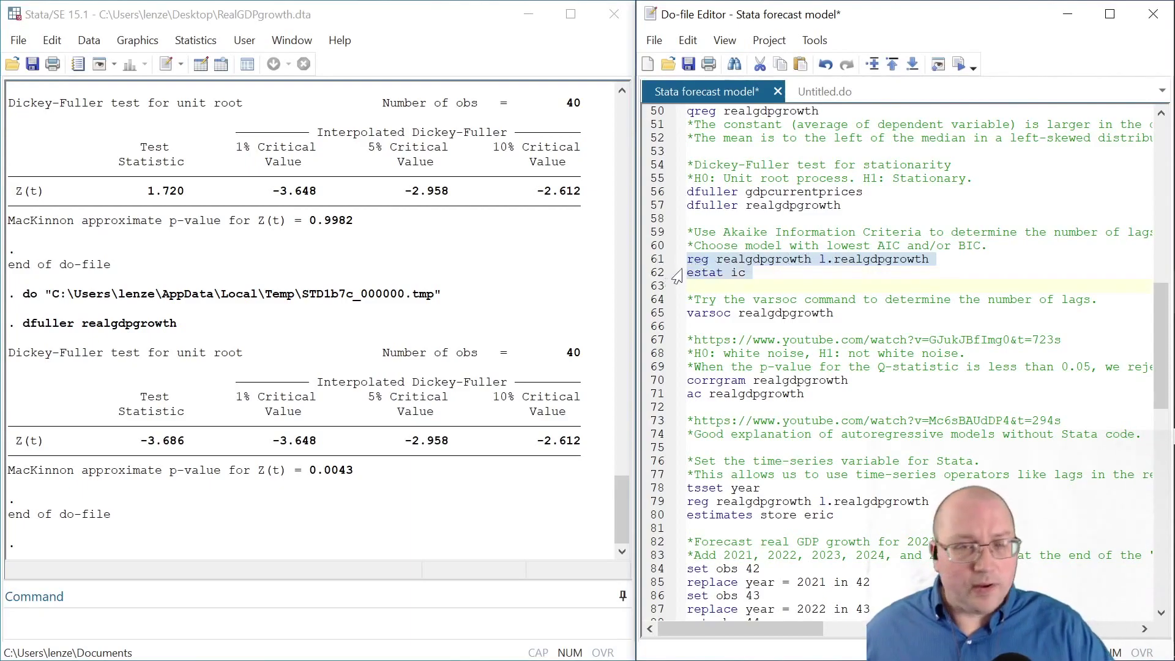
click(671, 232)
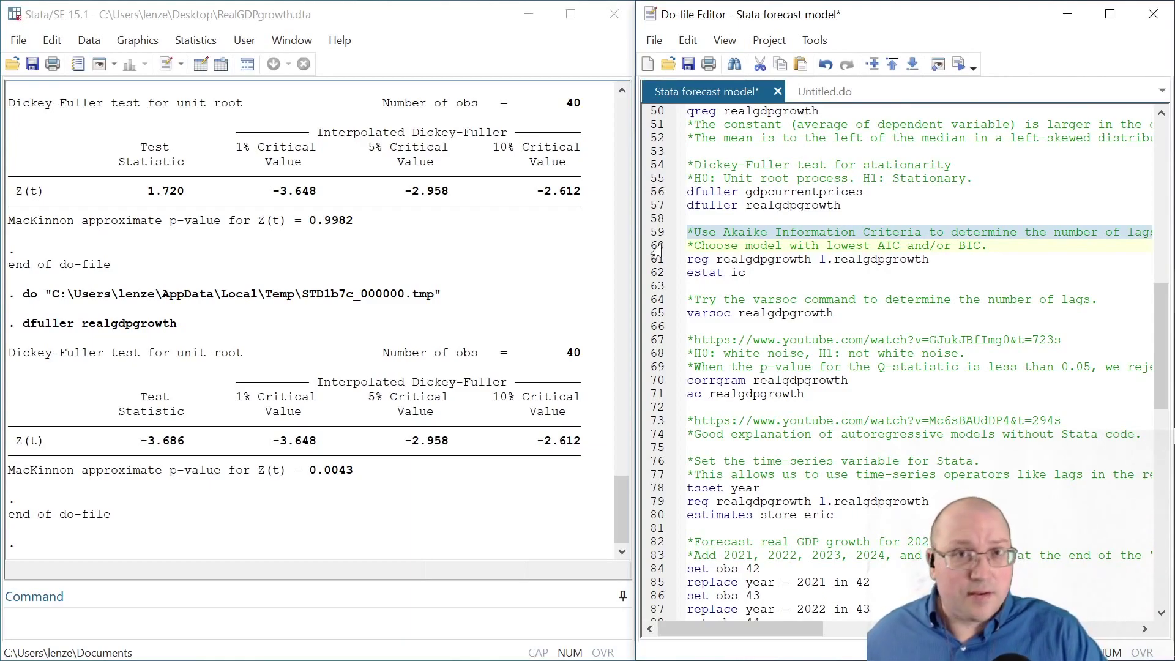
click(656, 273)
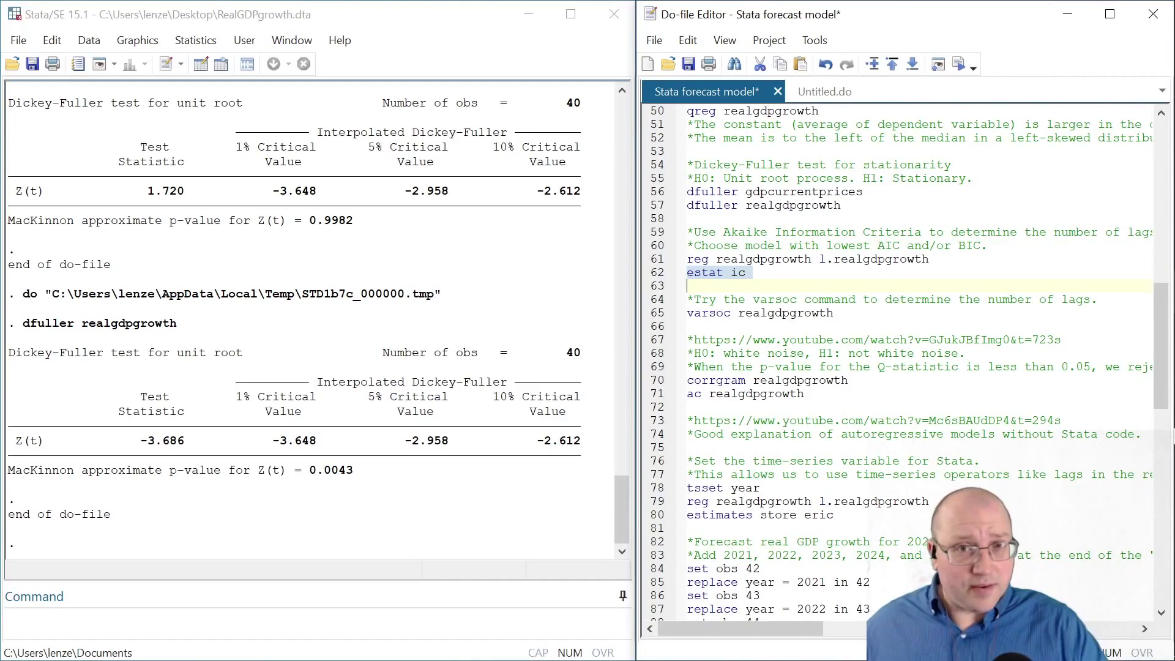
Run varsoc realgdpgrowth to compare lag lengths for real GDP growth
scroll(673, 168, down, 4)
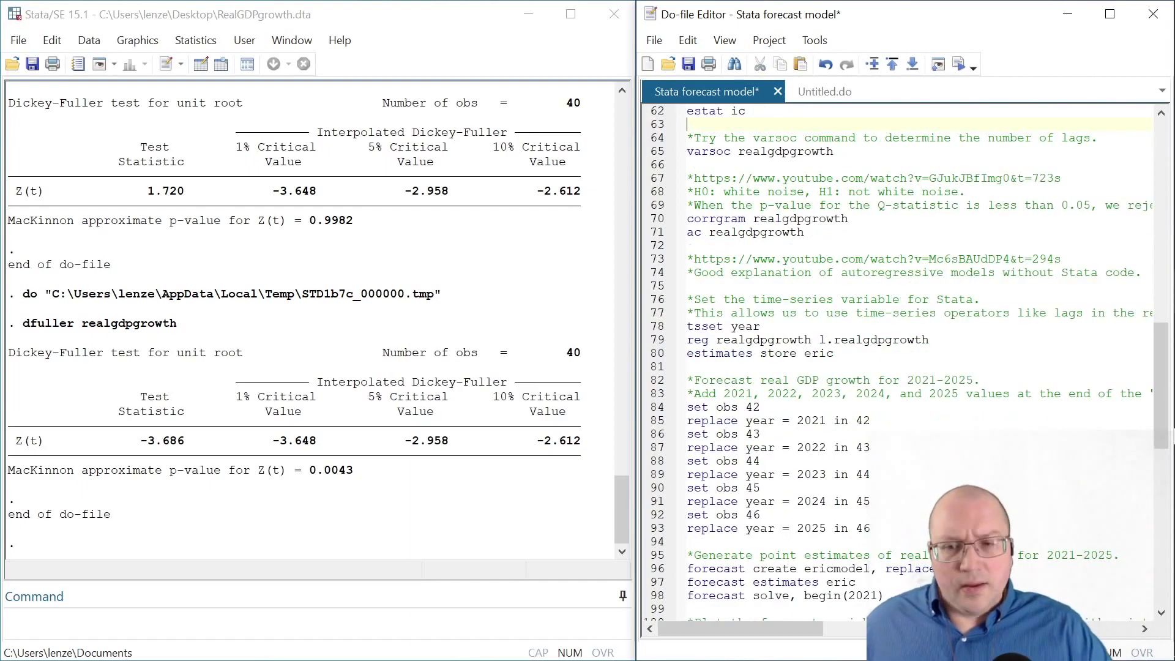
click(650, 153)
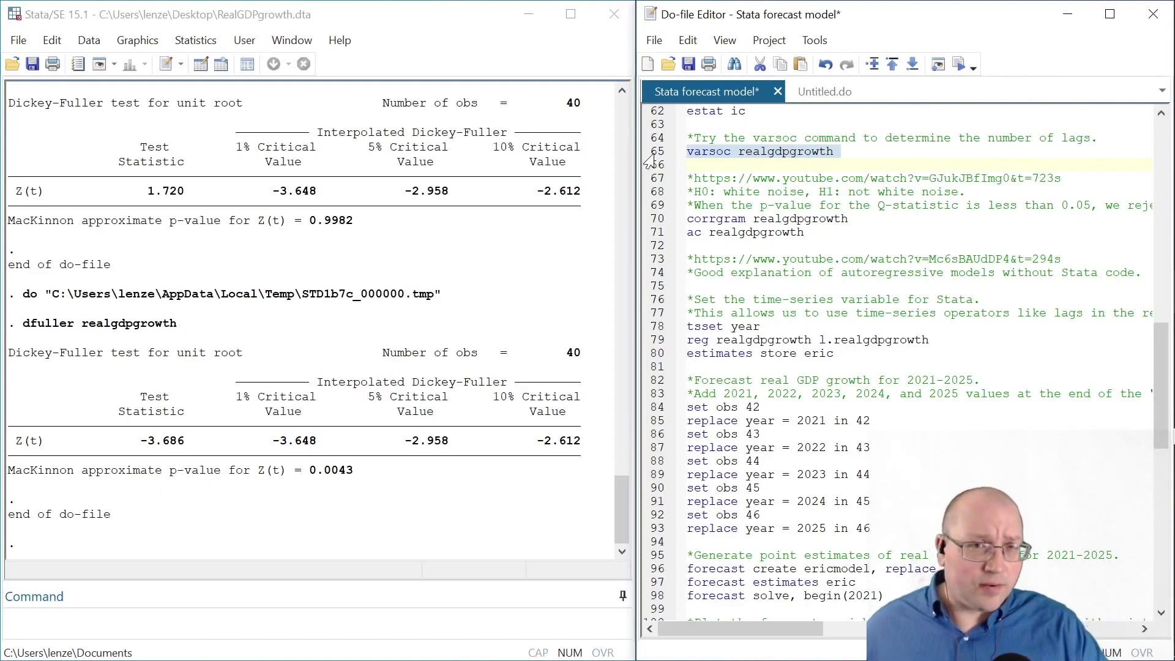
key(ctrl+d)
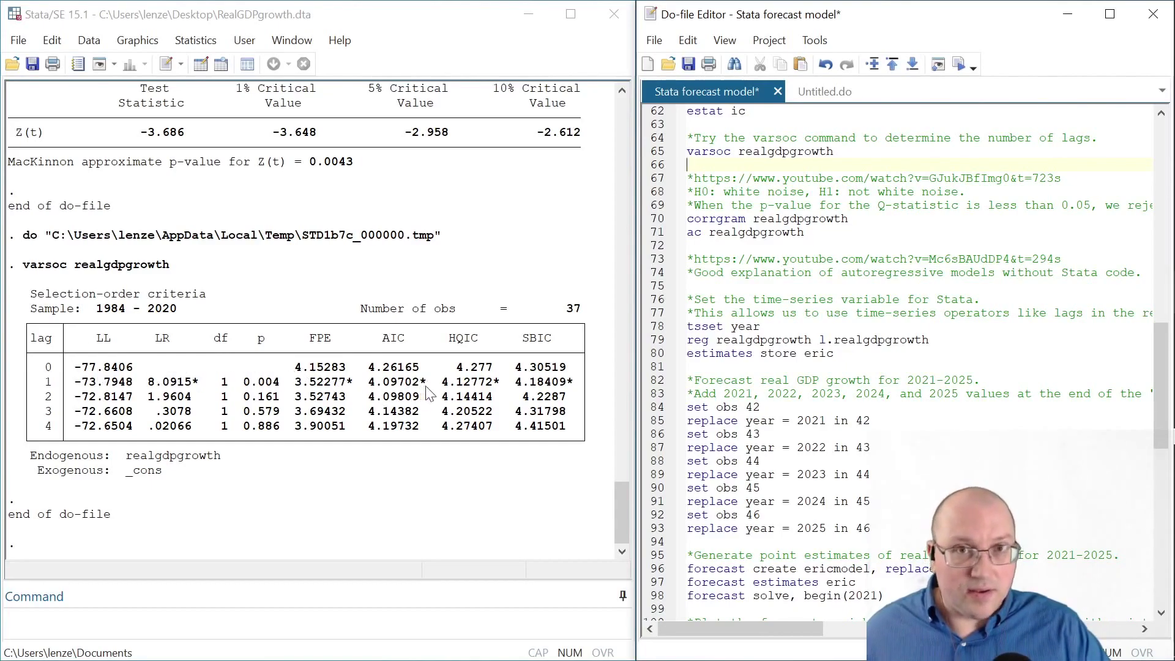
Run corrgram realgdpgrowth and ac realgdpgrowth, and consult the YouTube video on the CORRGRAM command in the browser
key(Down)
key(Down)
key(Down)
key(Down)
key(shift+Down)
key(shift+End)
key(ctrl+d)
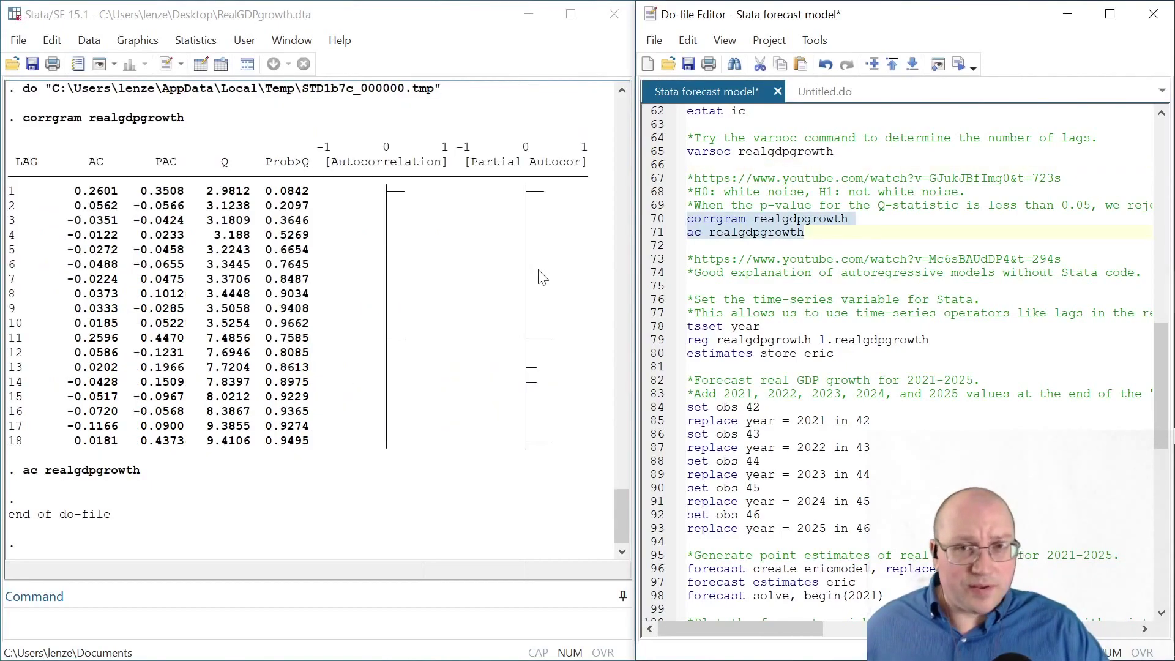
key(alt+Tab)
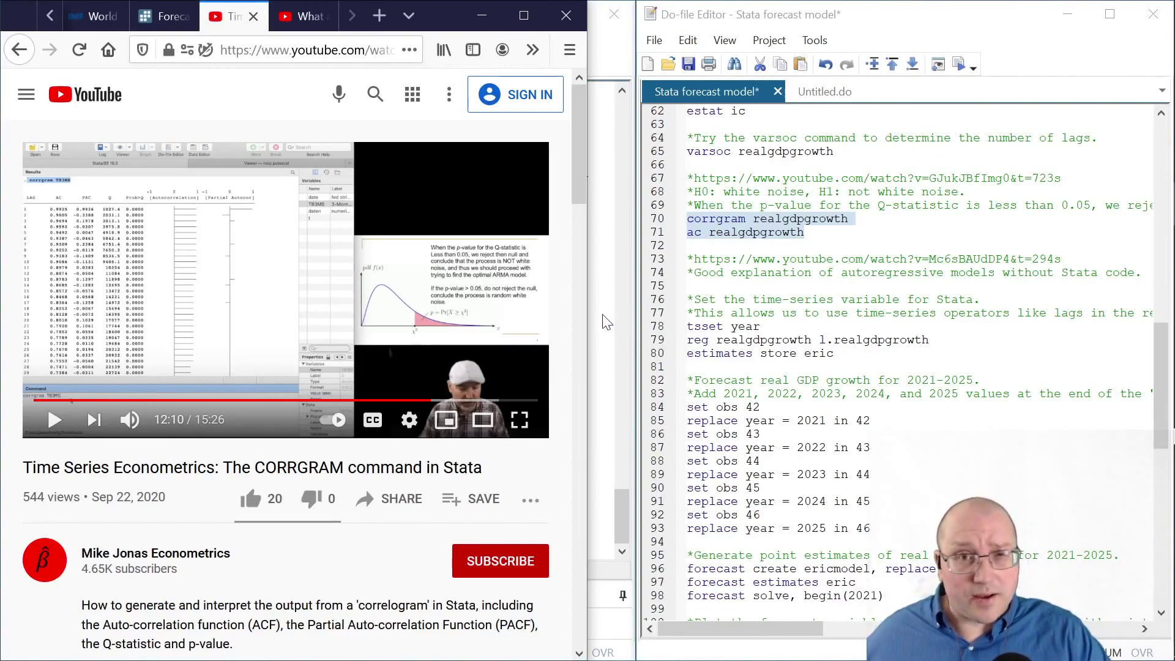
key(ctrl+Tab)
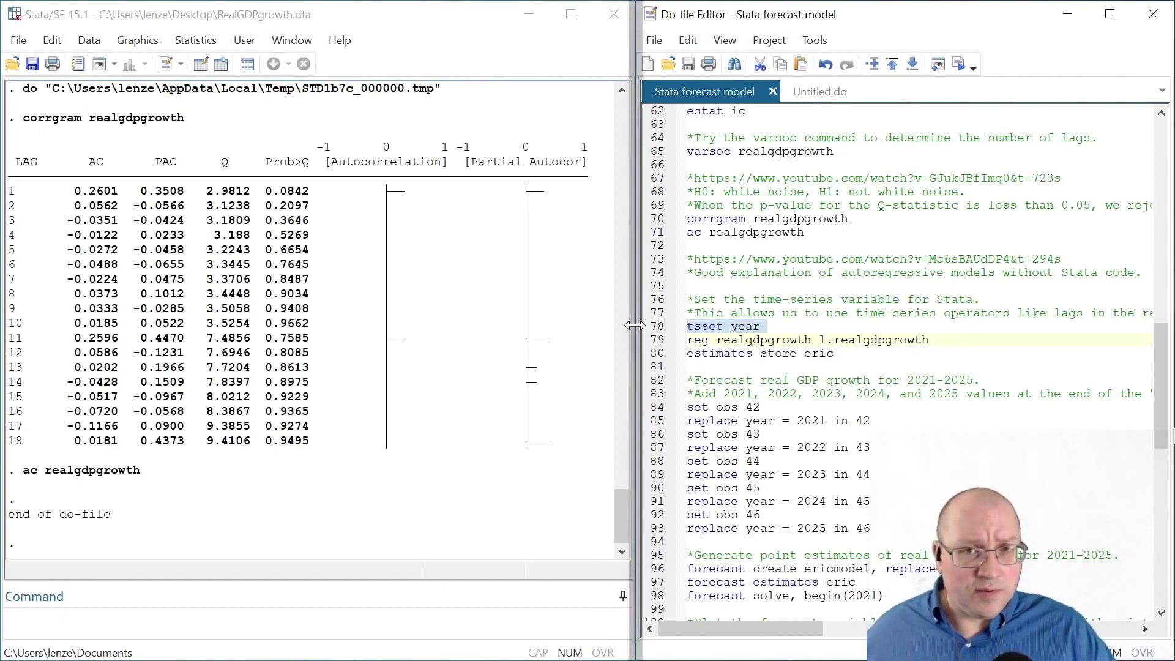
Regress realgdpgrowth on its first lag and store the estimates as eric
click(657, 339)
key(ctrl+d)
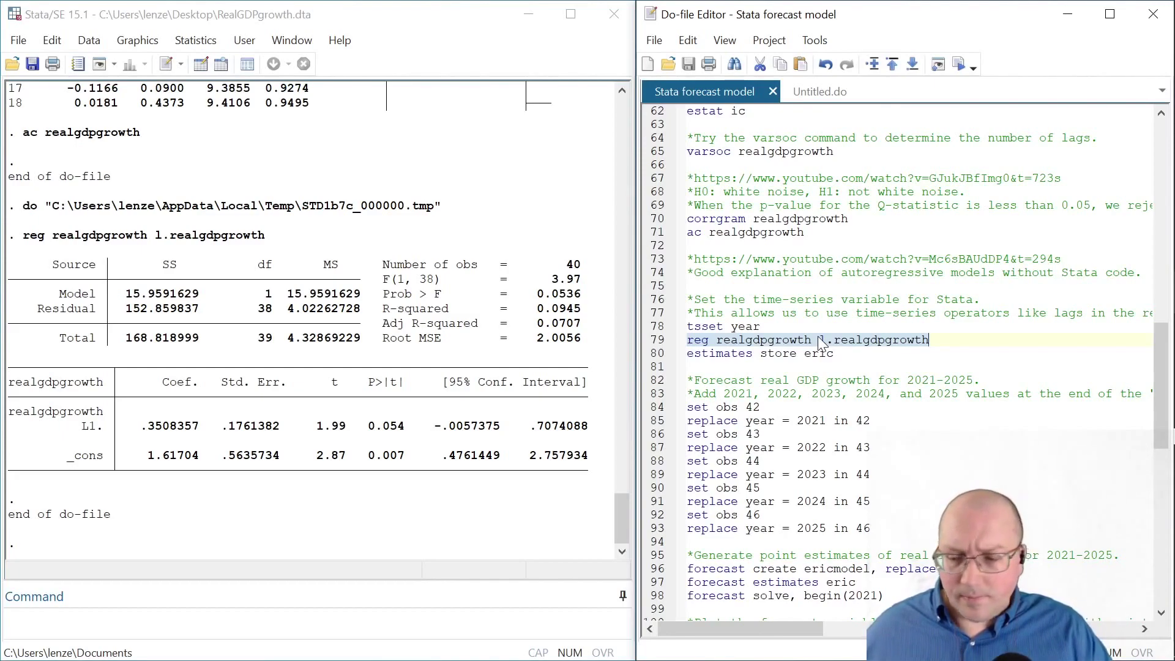
key(Down)
key(Home)
key(shift+Down)
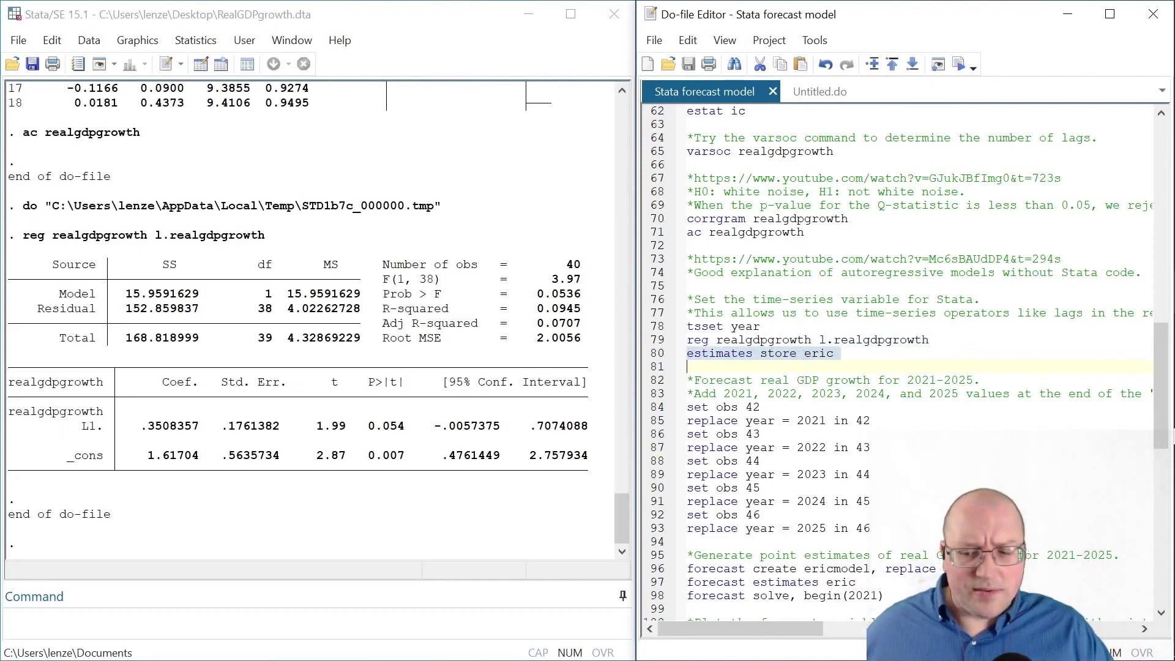
Switch to the browser and examine the Klein model example on Stata's Forecasting page, including its estimates store and forecast commands
key(alt+Tab)
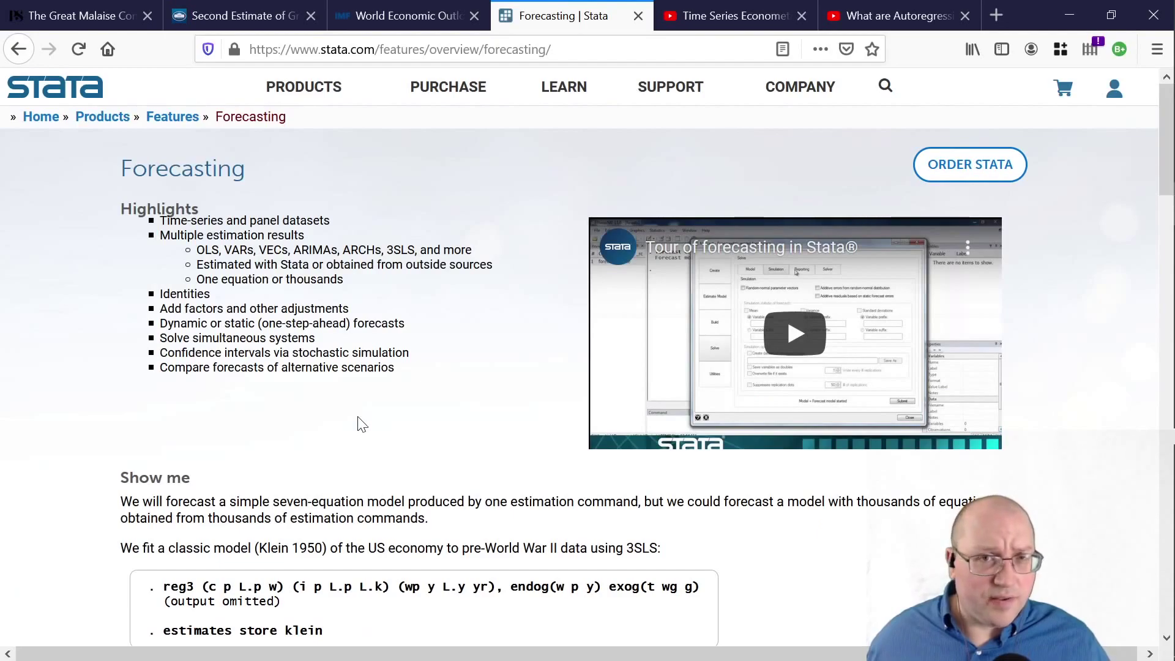
scroll(343, 428, down, 2)
scroll(342, 429, up, 2)
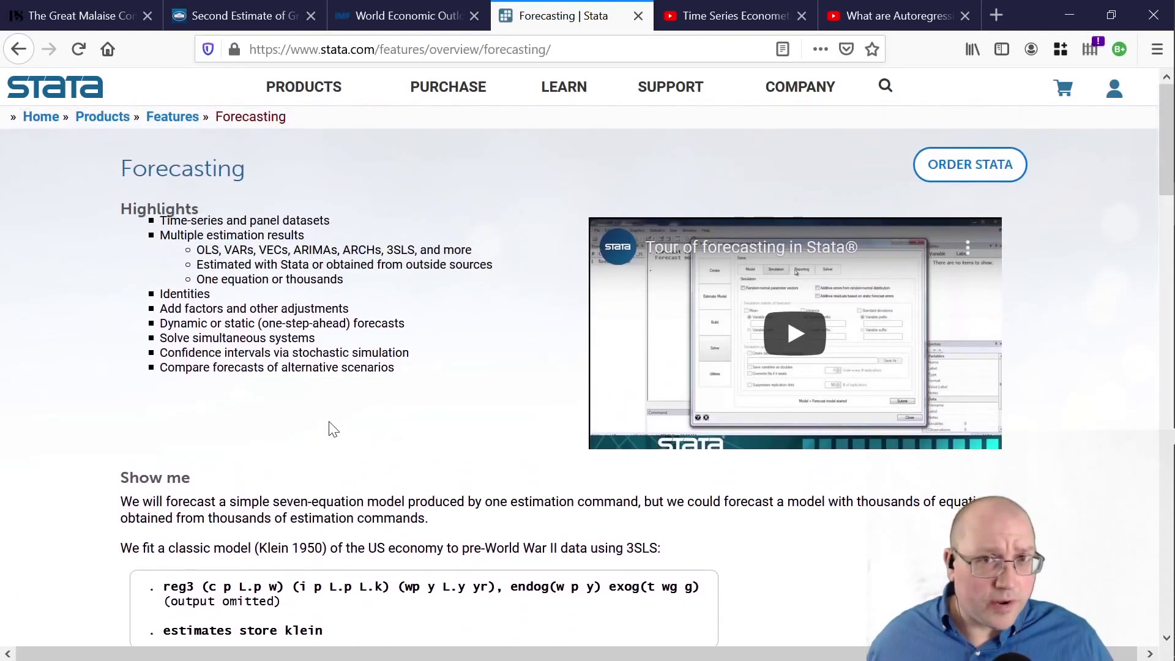
scroll(331, 428, down, 4)
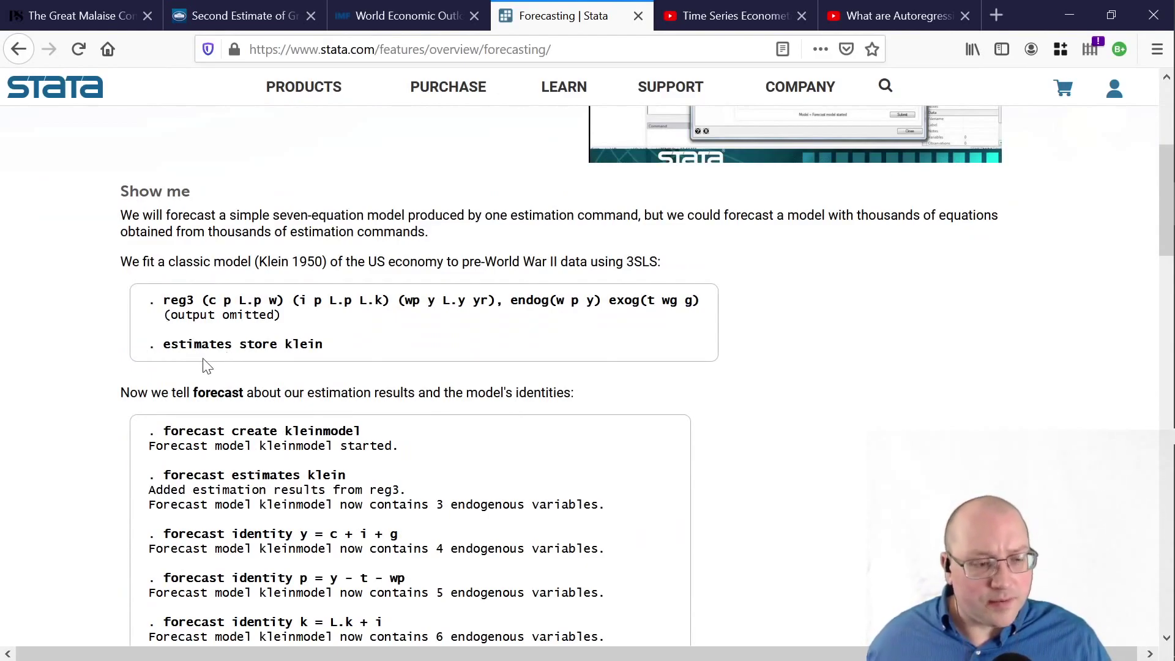
scroll(205, 365, down, 1)
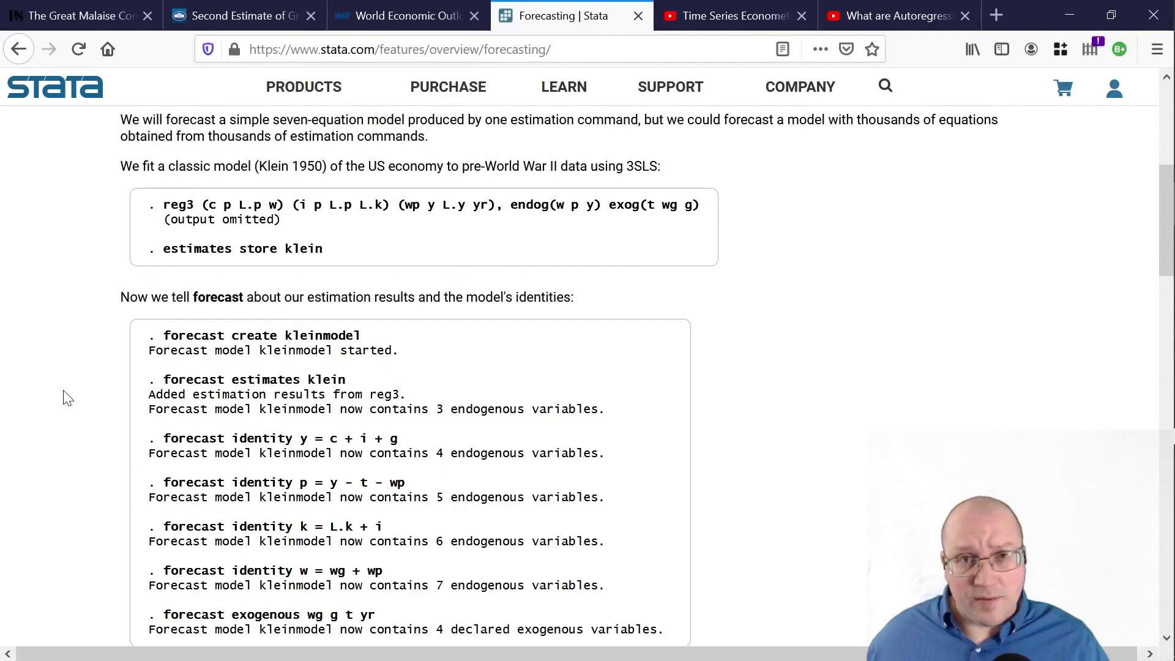
scroll(558, 380, down, 5)
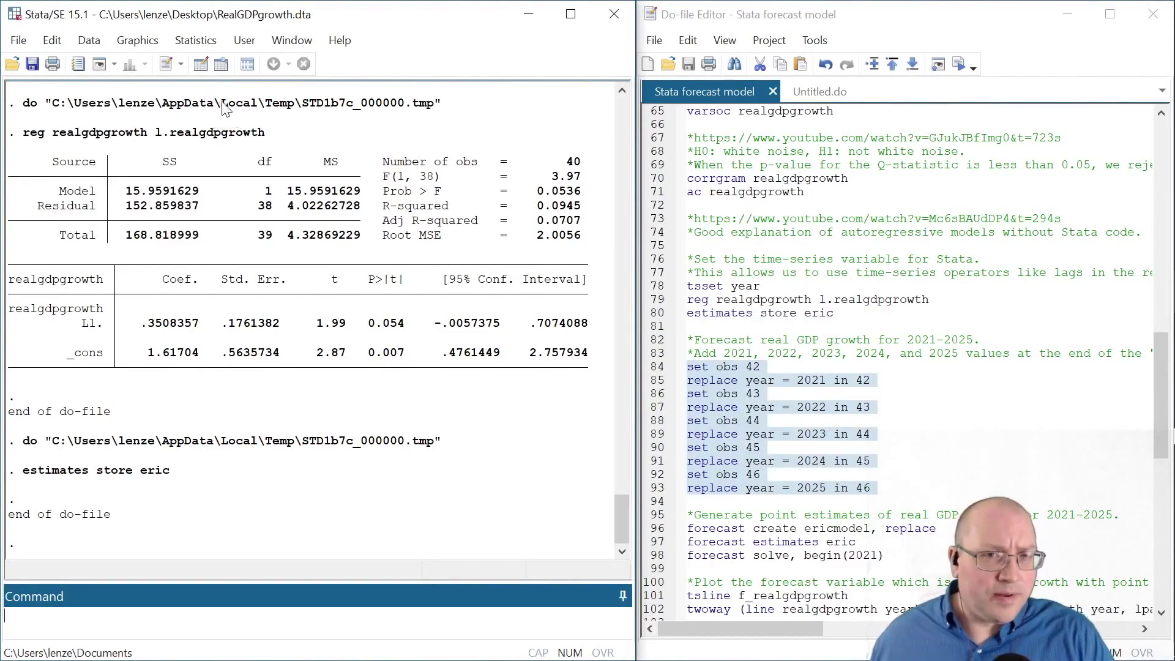
View the dataset and run the do-file lines that add years 2021 to 2025 as observations 42 to 46
click(221, 64)
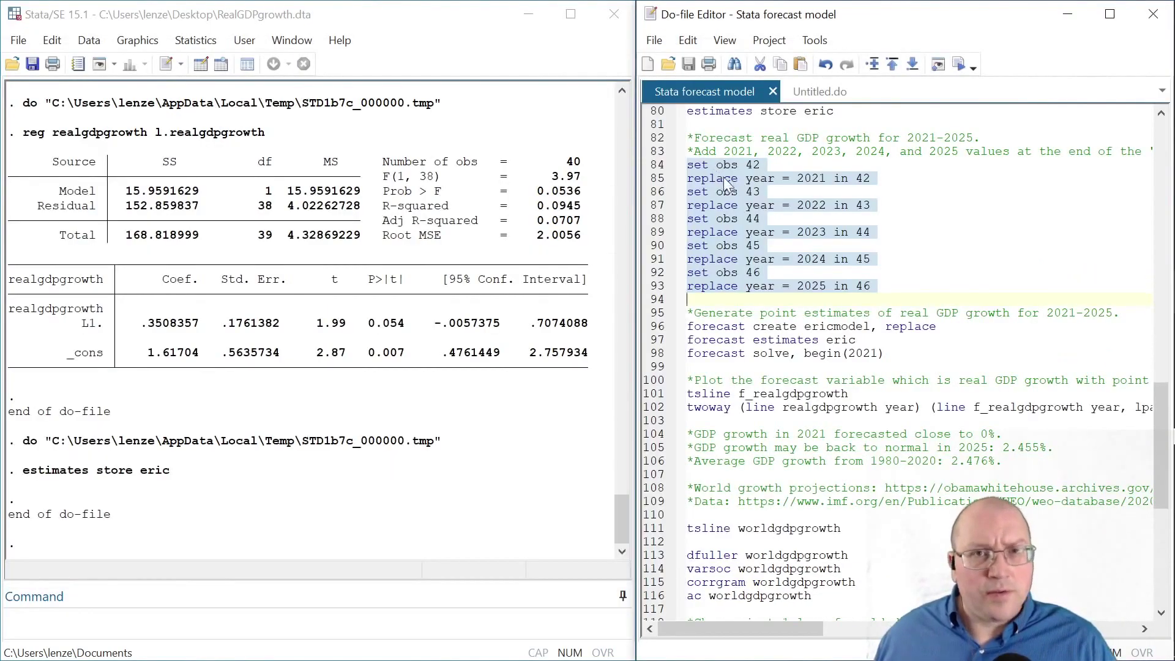
click(958, 64)
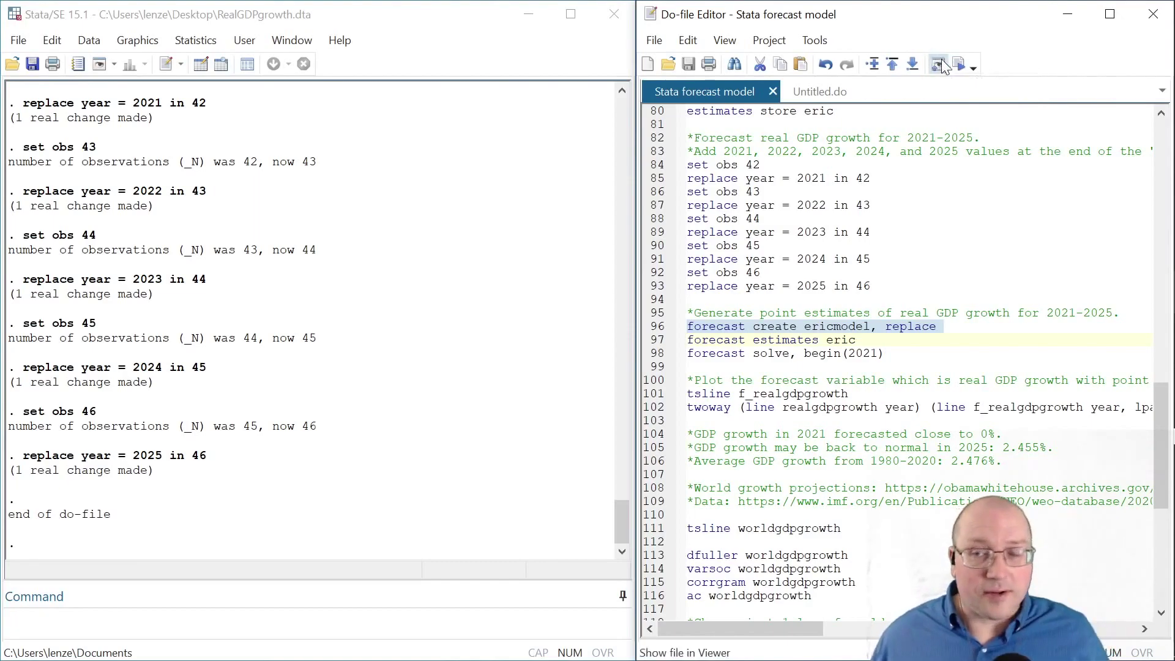
Create the forecast model ericmodel with replace, add the eric estimates, and solve it beginning in 2021
click(961, 64)
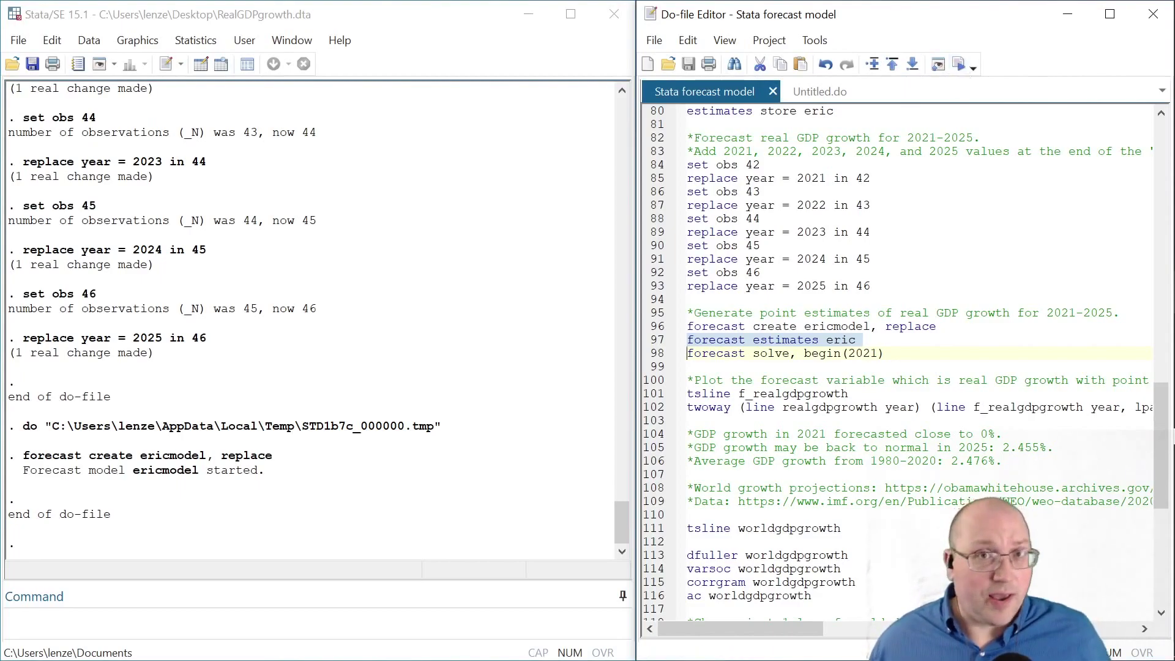
click(958, 63)
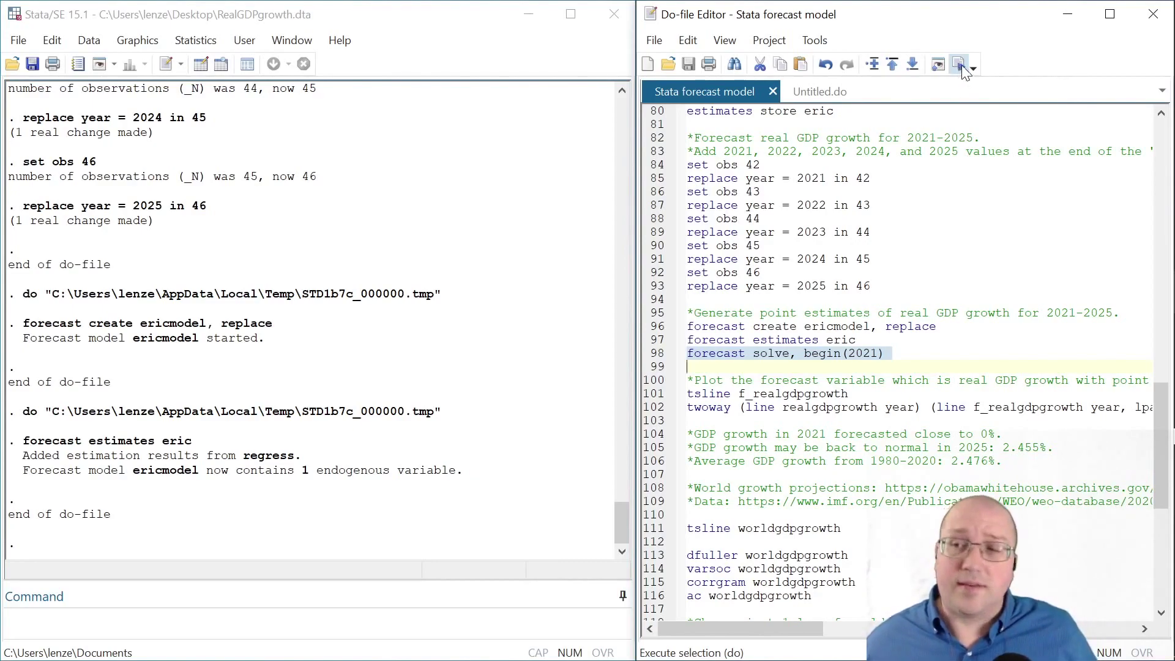
click(959, 65)
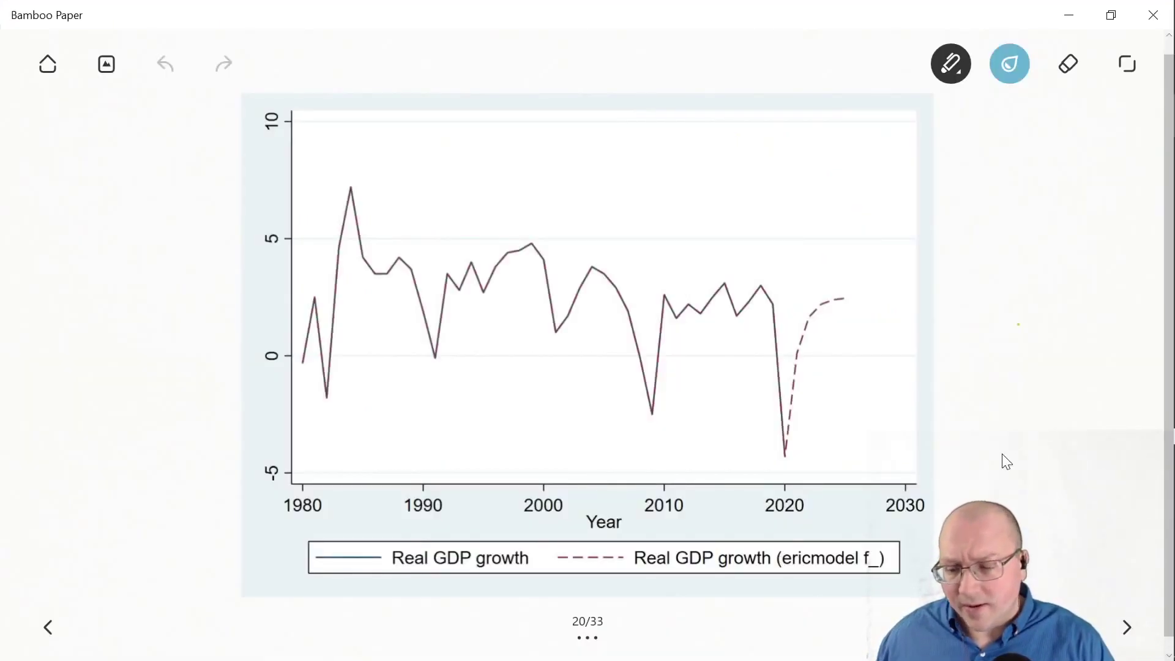
Mark the 2021 forecast point on the real GDP growth plot with a handwritten arrow and the label 2021
drag(823, 371, 807, 355)
drag(806, 366, 820, 356)
drag(833, 373, 844, 385)
drag(853, 371, 854, 371)
drag(860, 372, 871, 382)
drag(878, 367, 879, 386)
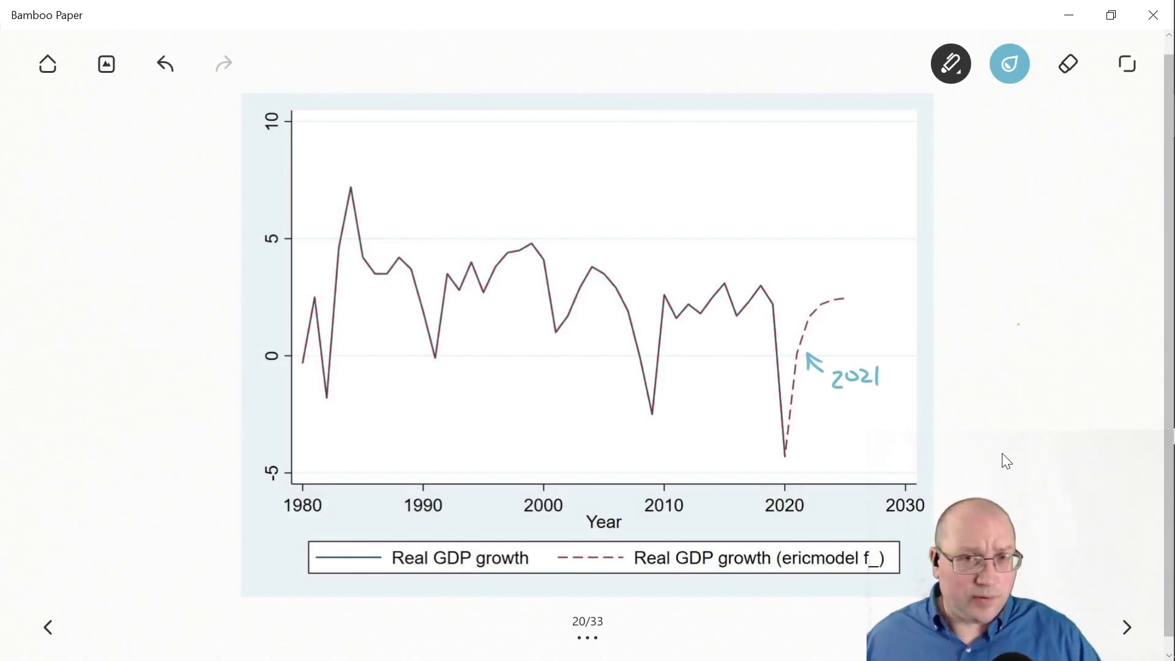
Mark the end of the dashed forecast line with a handwritten arrow and the label 2025
drag(863, 314, 852, 302)
drag(853, 311, 861, 302)
drag(865, 315, 874, 325)
drag(881, 315, 882, 316)
drag(889, 313, 898, 323)
drag(908, 312, 903, 323)
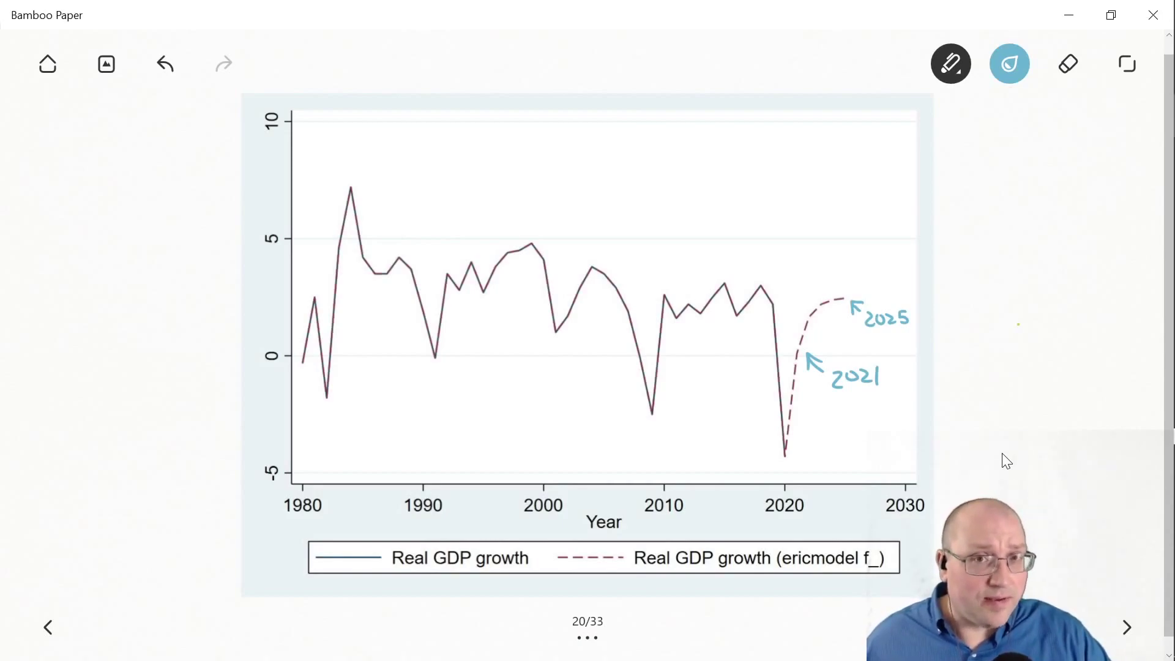
Switch to Stata and review the do-file comments on forecast GDP growth in 2021 and 2025
key(alt+Tab)
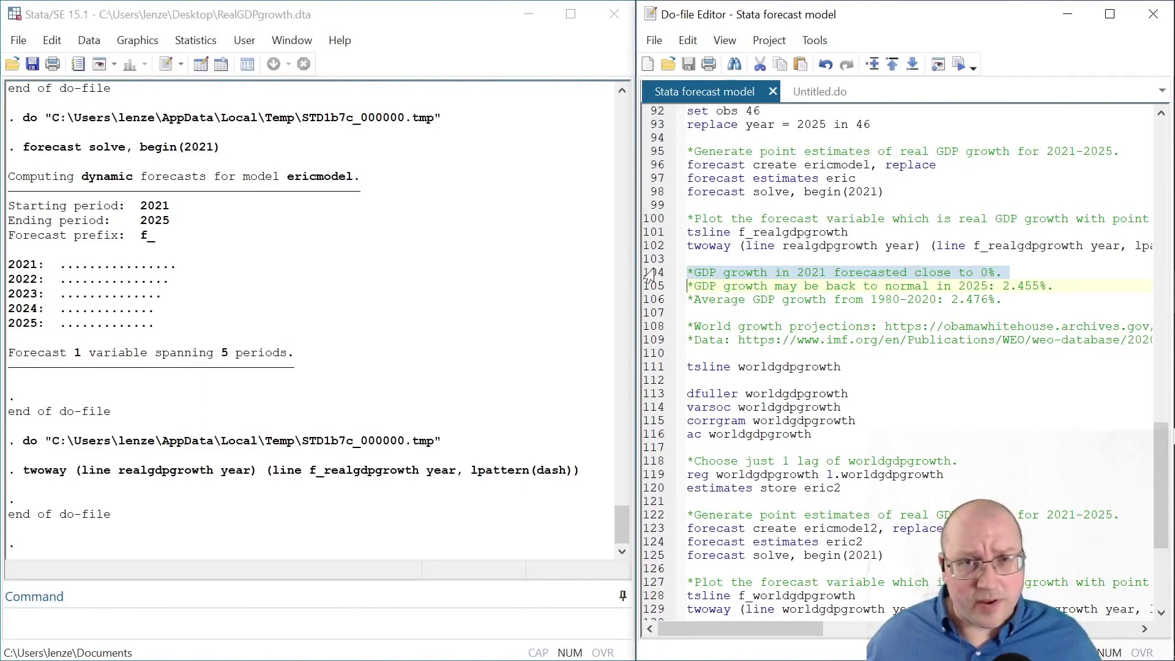
click(670, 287)
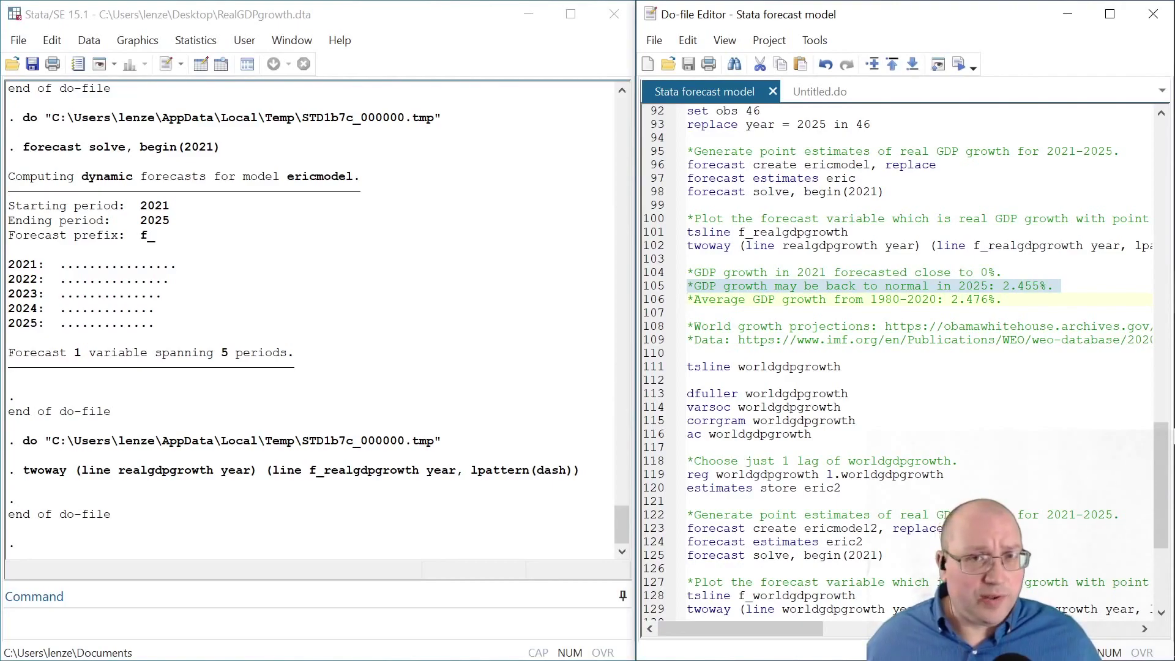
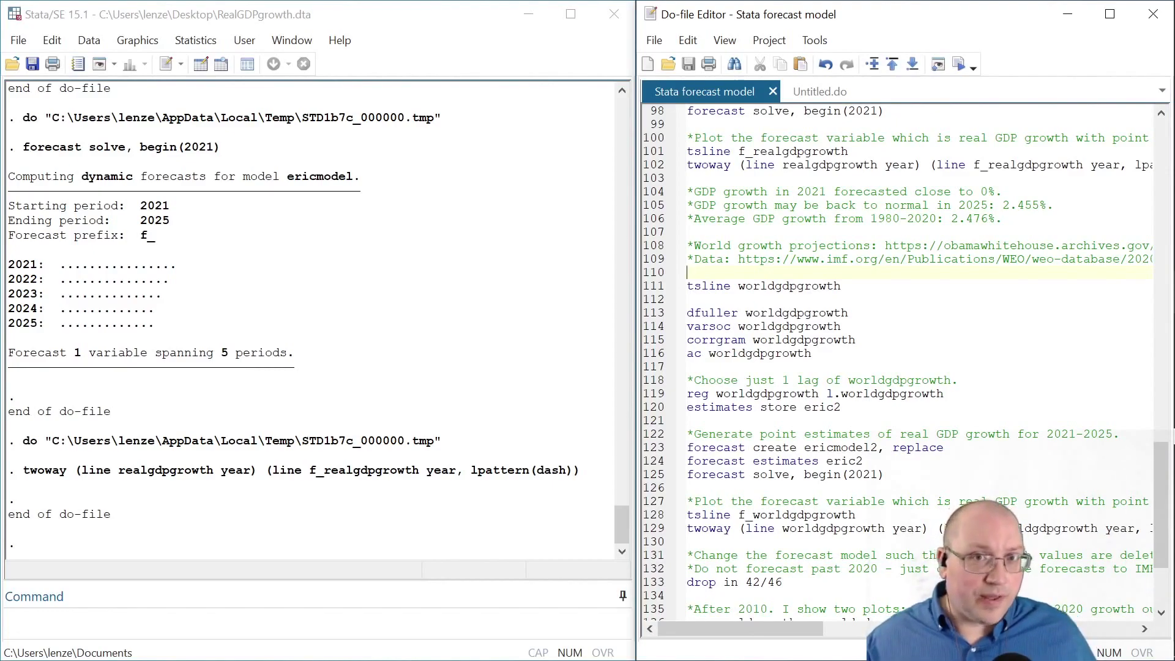
Switch to the browser, examine the IMF World Real GDP Growth Forecast chart, and open the October 2020 WEO data by country groups
key(alt+Tab)
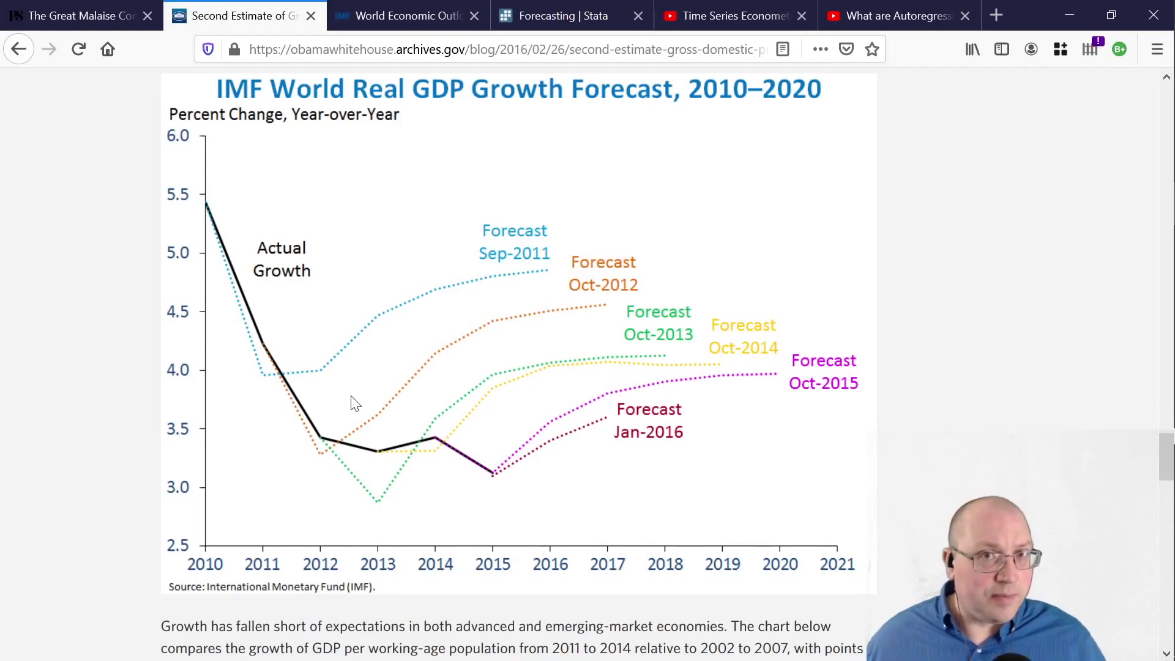
key(ctrl+Tab)
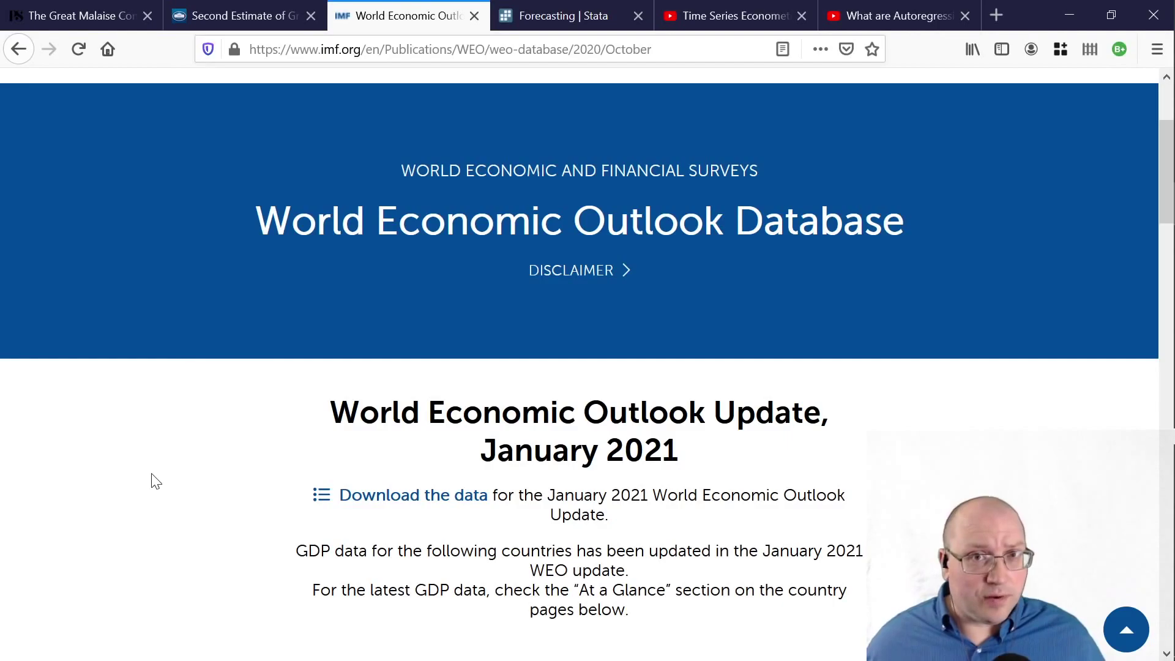
scroll(137, 490, down, 15)
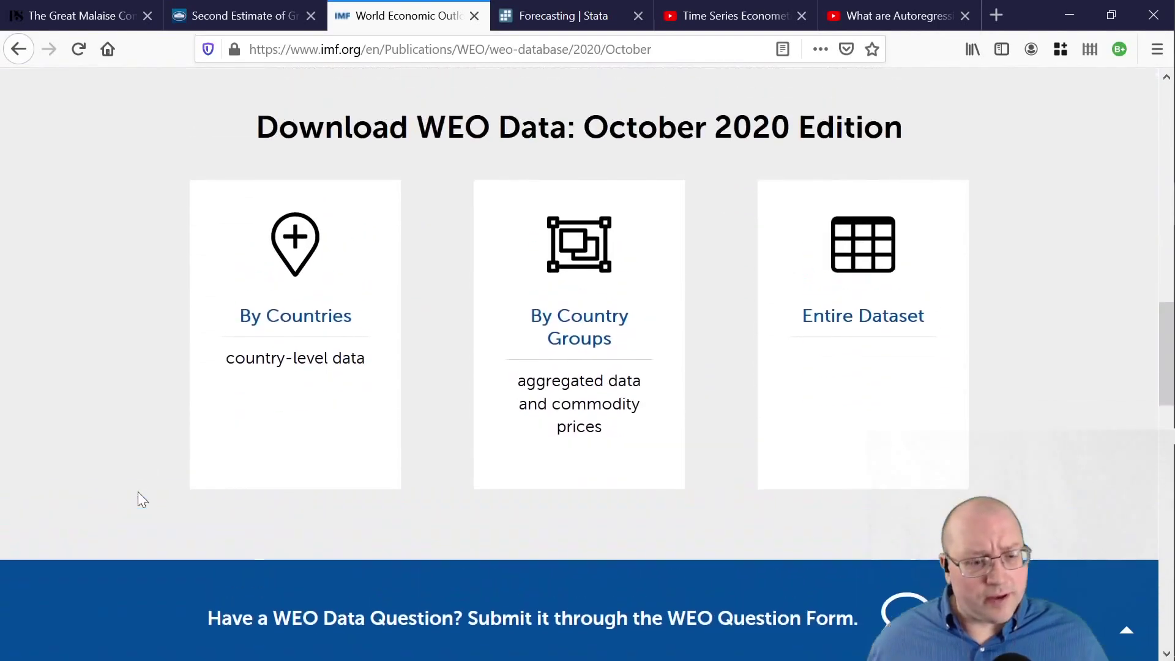
click(597, 341)
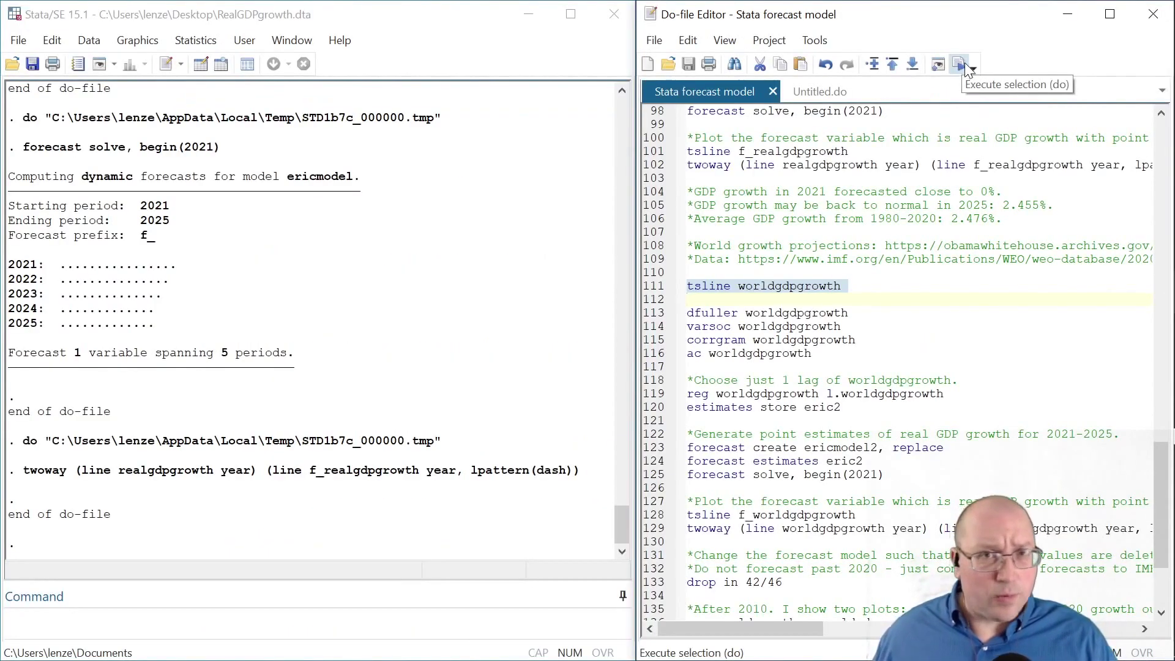
Plot world growth with tsline worldgdpgrowth, and regress worldgdpgrowth on its first lag, storing the estimates as eric2
click(966, 63)
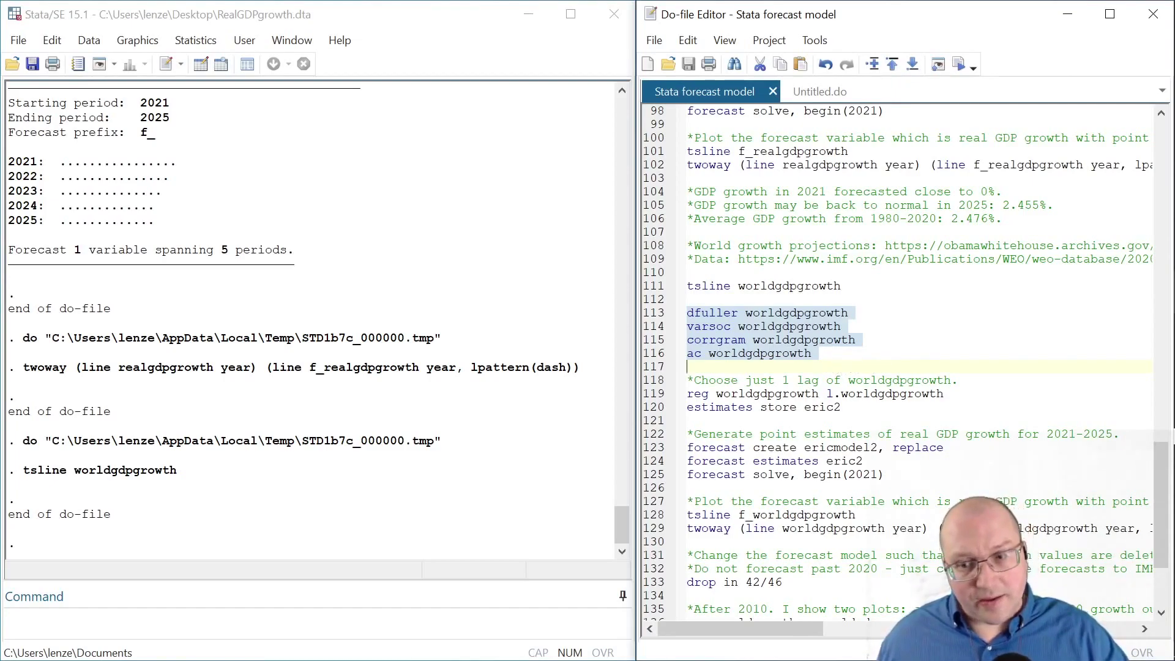
drag(652, 393, 651, 411)
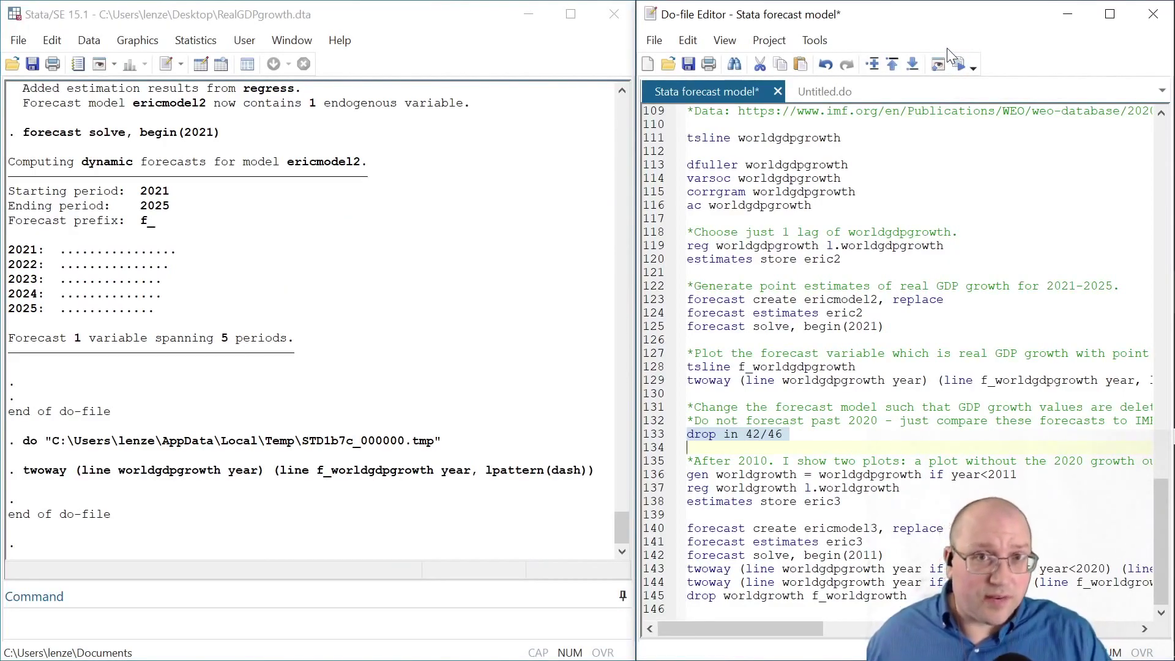
Drop observations 42/46, and regress worldgrowth, generated from worldgdpgrowth for year<2011, on its first lag, storing the estimates as eric3
key(ctrl+d)
key(Down)
key(Down)
key(shift+Down)
key(shift+Down)
key(shift+Down)
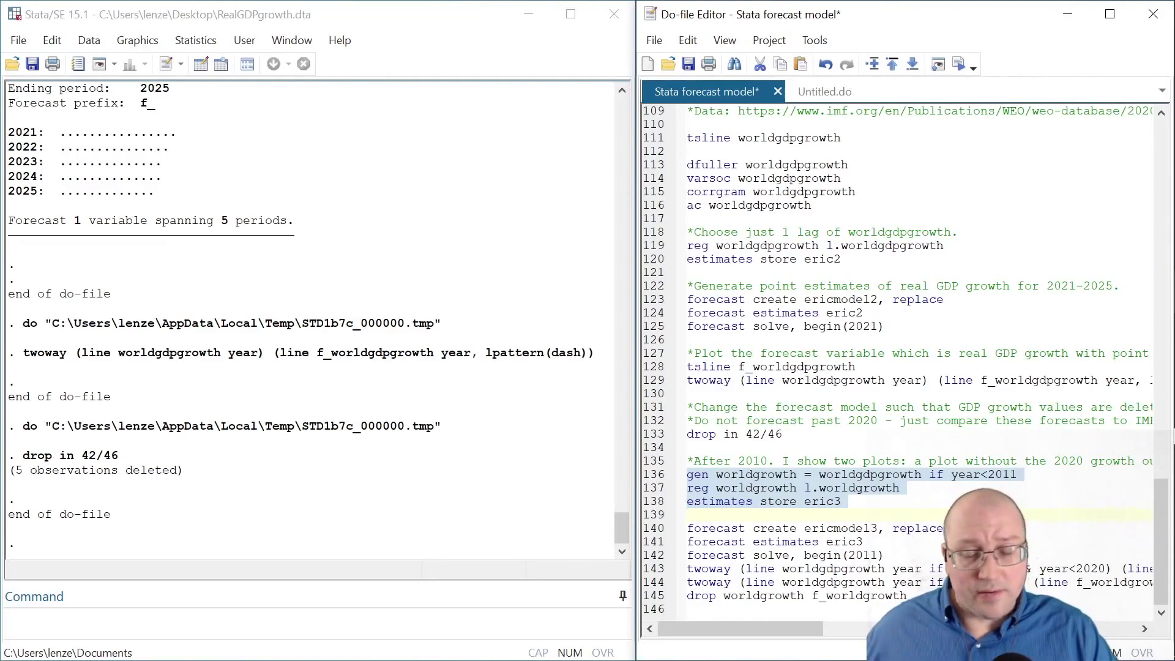
key(ctrl+d)
Create forecast ericmodel3 from eric3, solve it from 2011, and plot worldgdpgrowth against dashed f_worldgrowth for year>2009 & year<2020
key(Down)
key(shift+Down)
key(shift+Down)
key(shift+Down)
key(shift+Down)
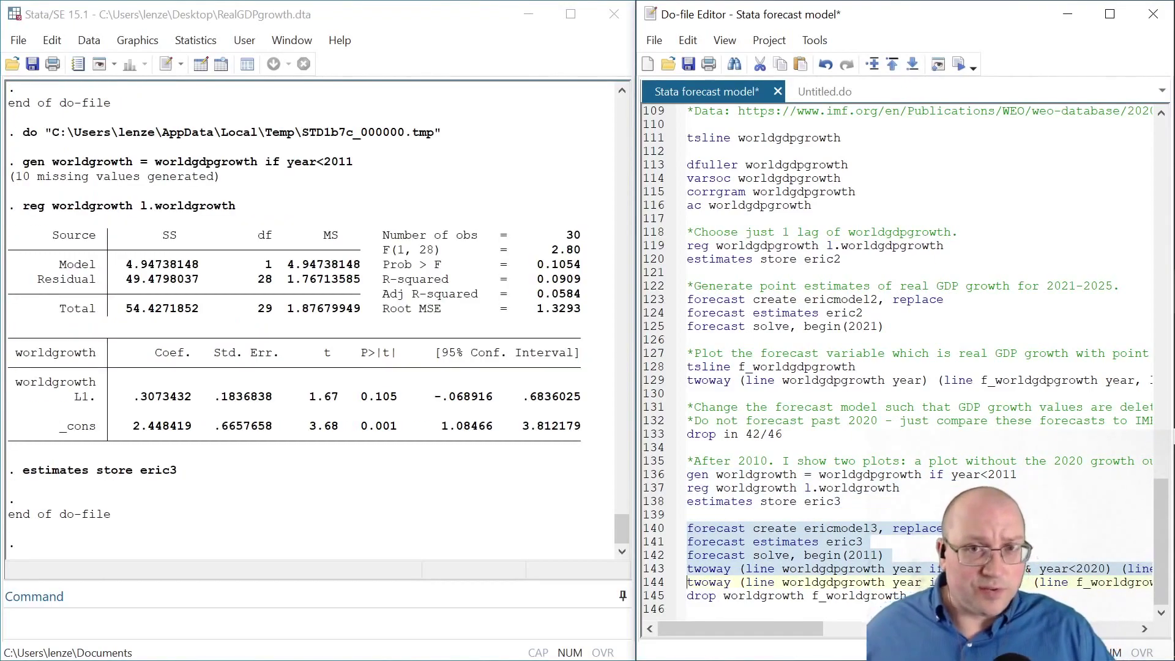
key(ctrl+d)
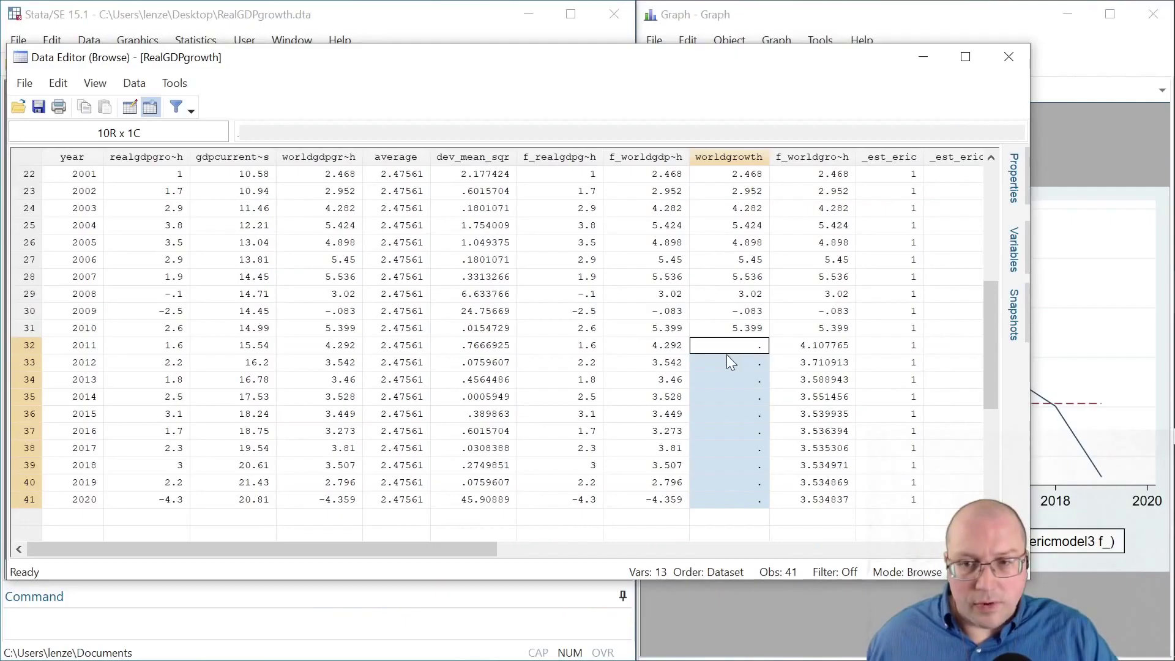
Examine the worldgrowth and f_worldgrowth values for 2011 to 2020 in the Data Editor
drag(728, 346, 743, 505)
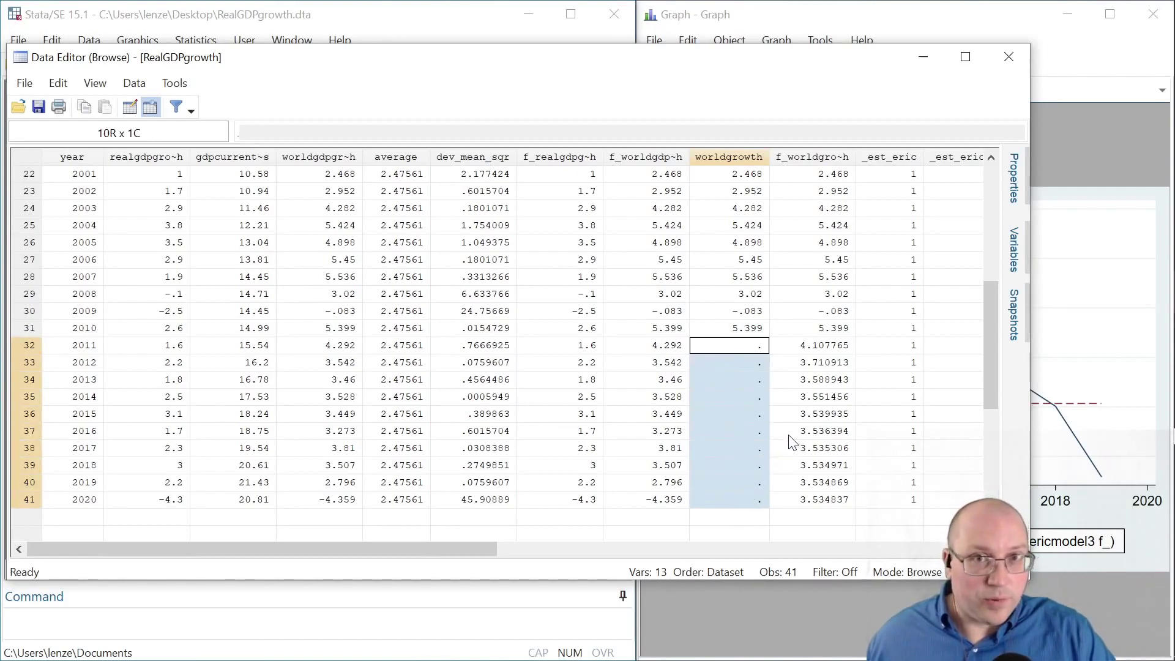
drag(805, 347, 814, 503)
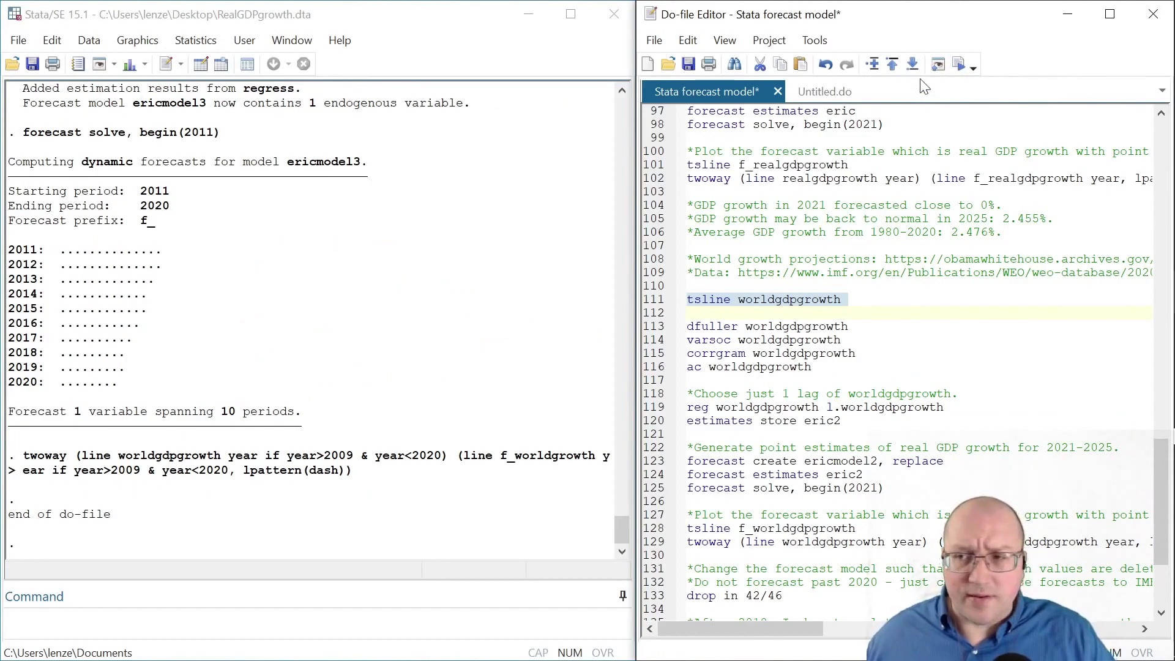
Replot world growth by rerunning tsline worldgdpgrowth from the do-file
click(937, 63)
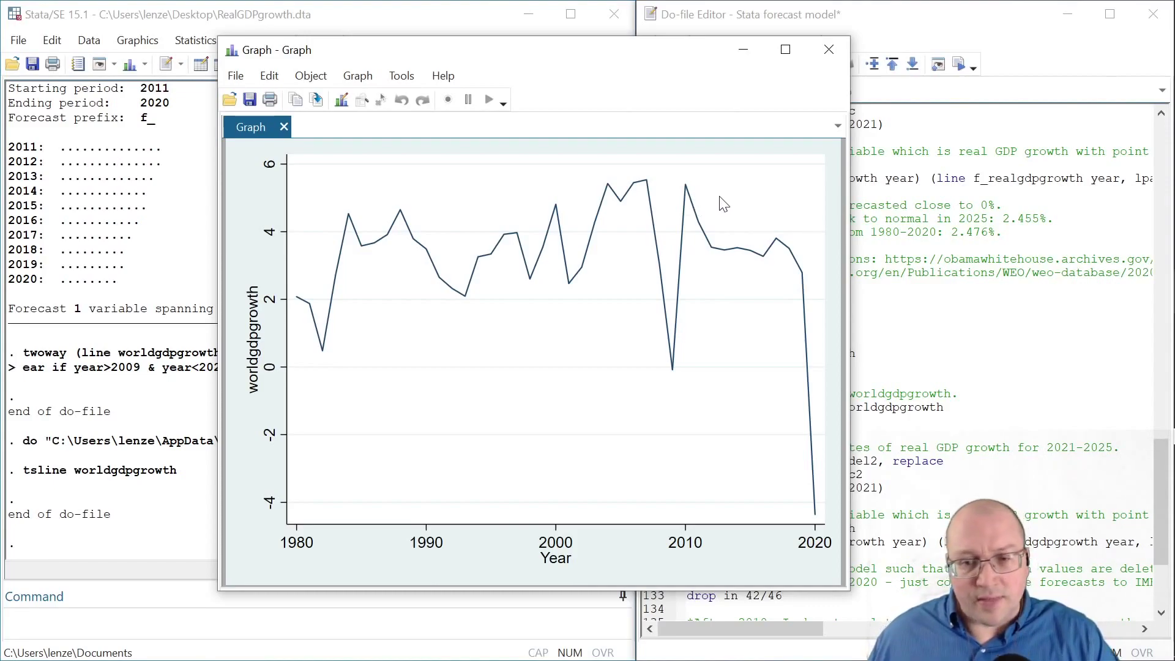
key(ctrl+d)
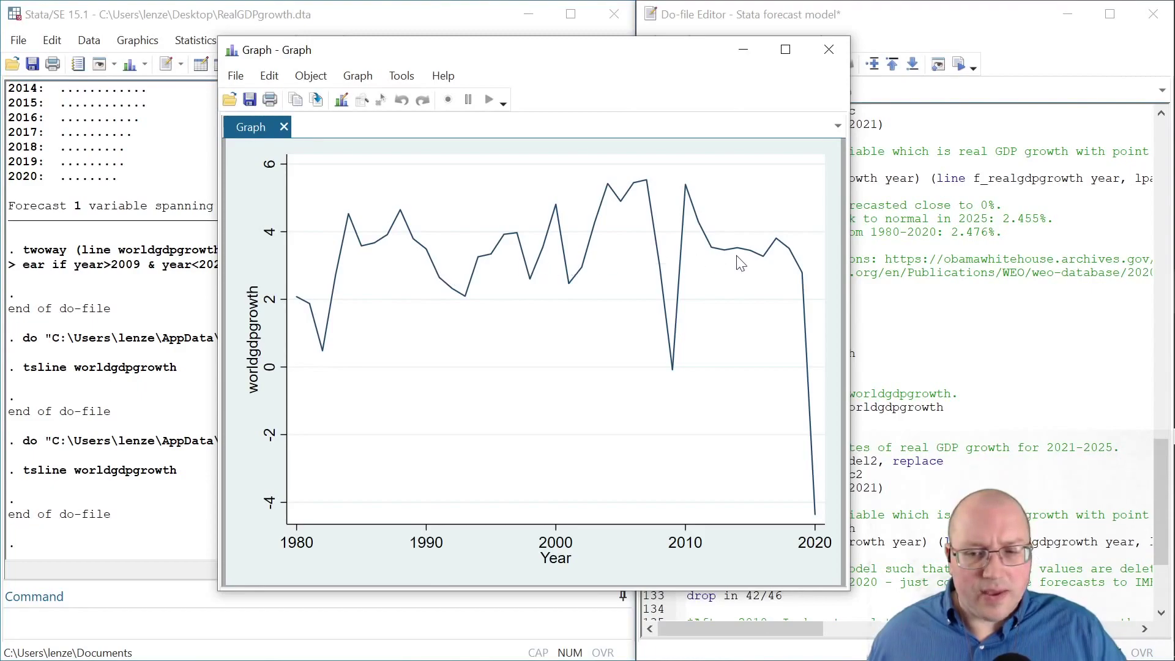
Switch to the browser and highlight the Great Malaise article's sentence on Christine Lagarde declaring the New Mediocre
key(alt+Tab)
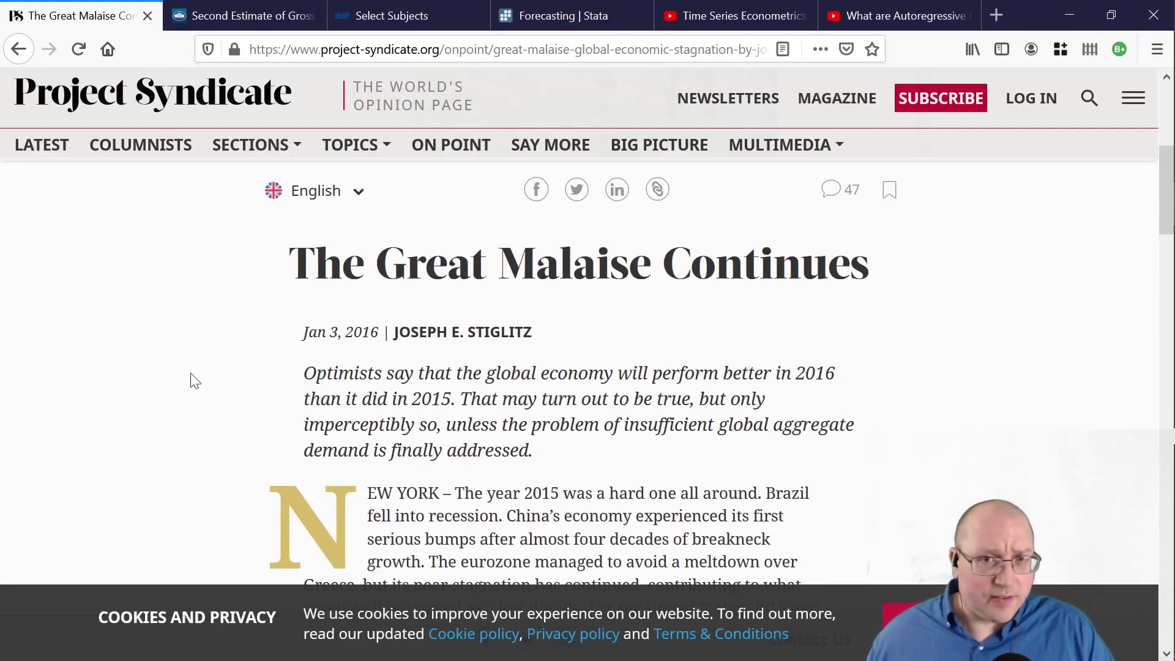
scroll(190, 376, down, 5)
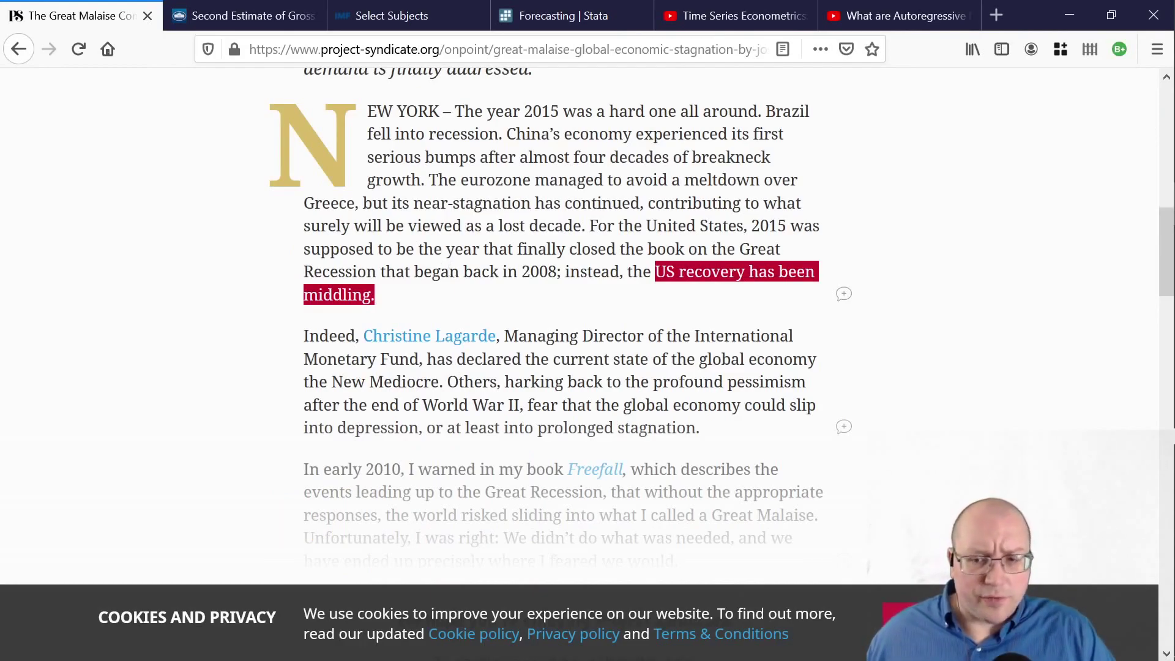
drag(304, 336, 447, 381)
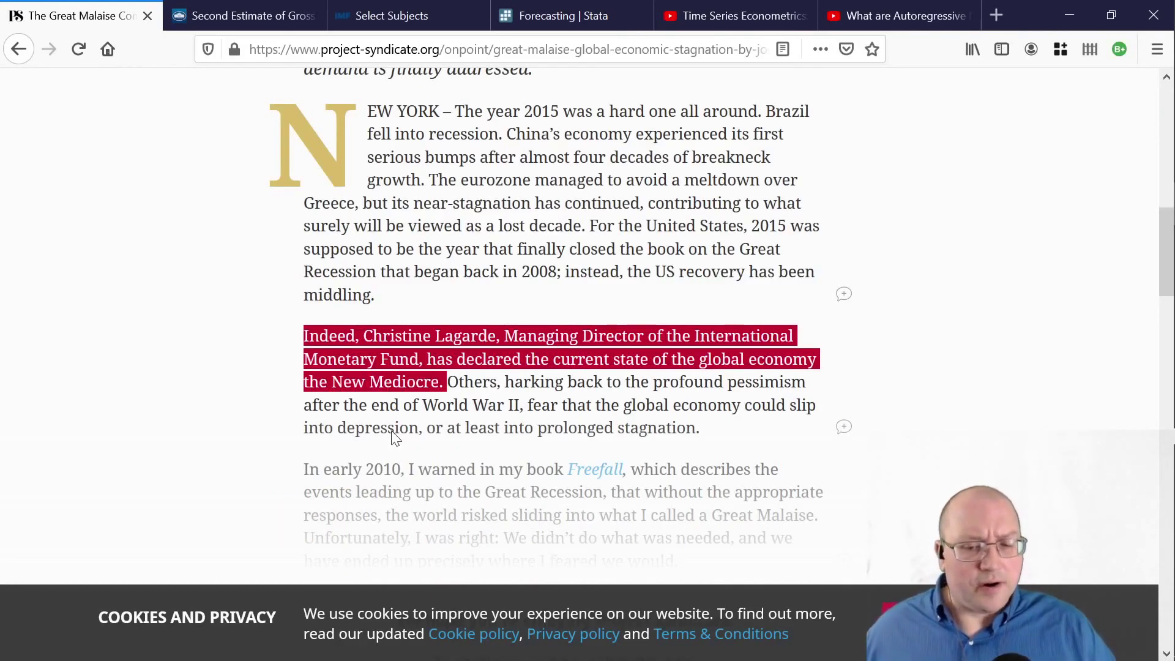